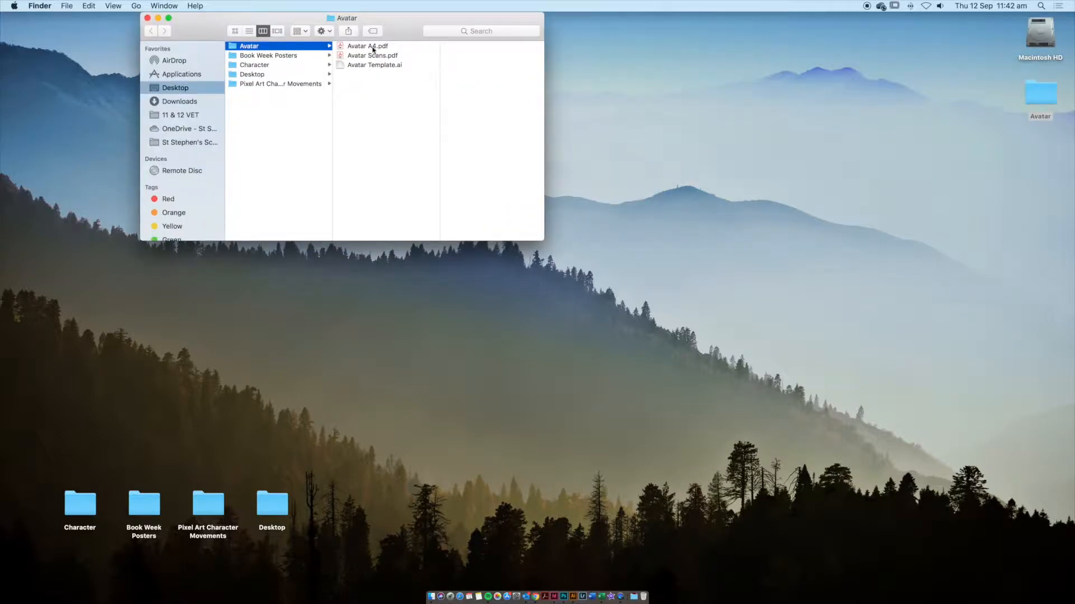
Preview Avatar Scans.pdf in the Avatar folder to examine the scanned character sketches.
click(420, 58)
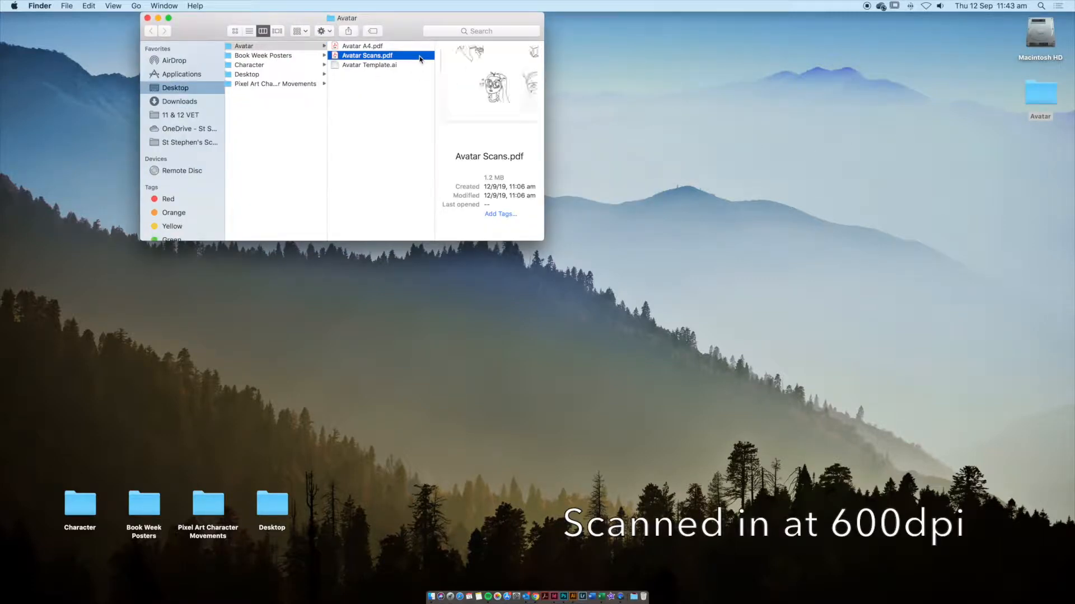
key(space)
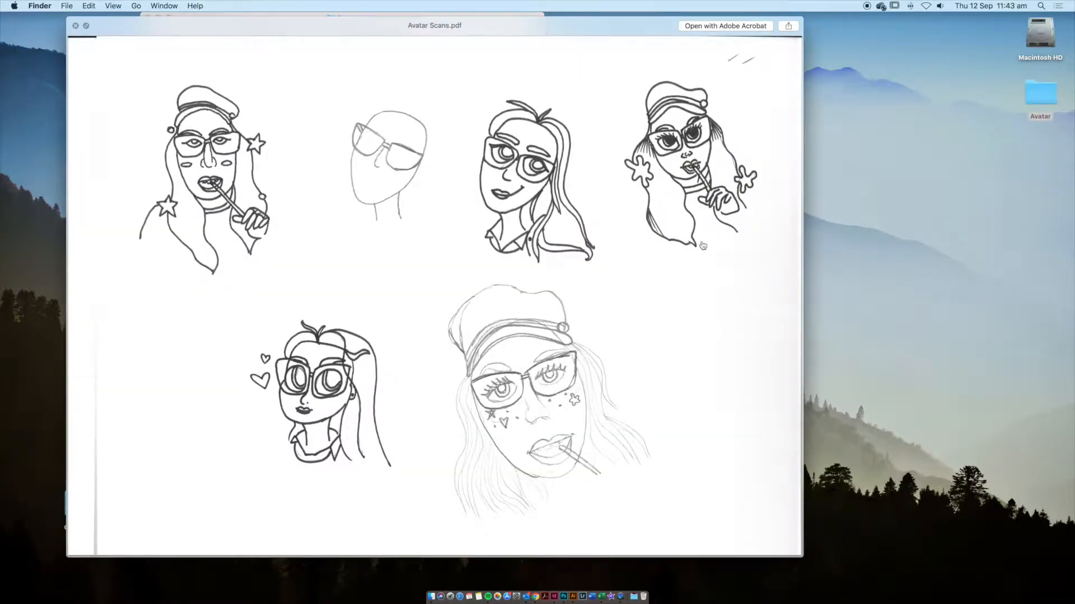
key(space)
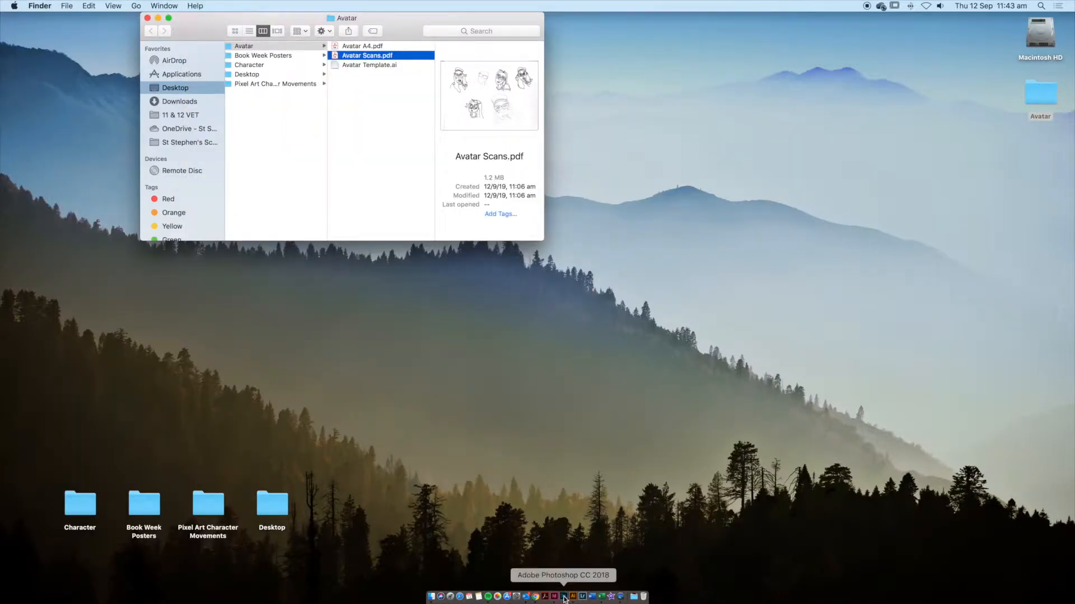
Switch to Photoshop and create a new portrait A4 print document, 210 x 297 mm at 300 pixels/inch.
click(563, 596)
click(95, 6)
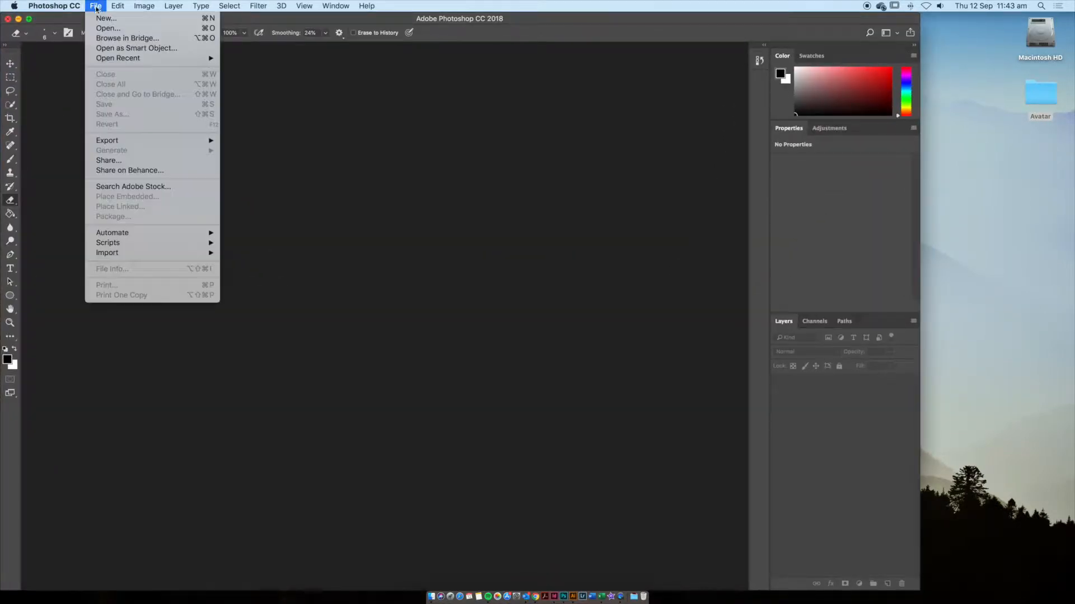
click(98, 19)
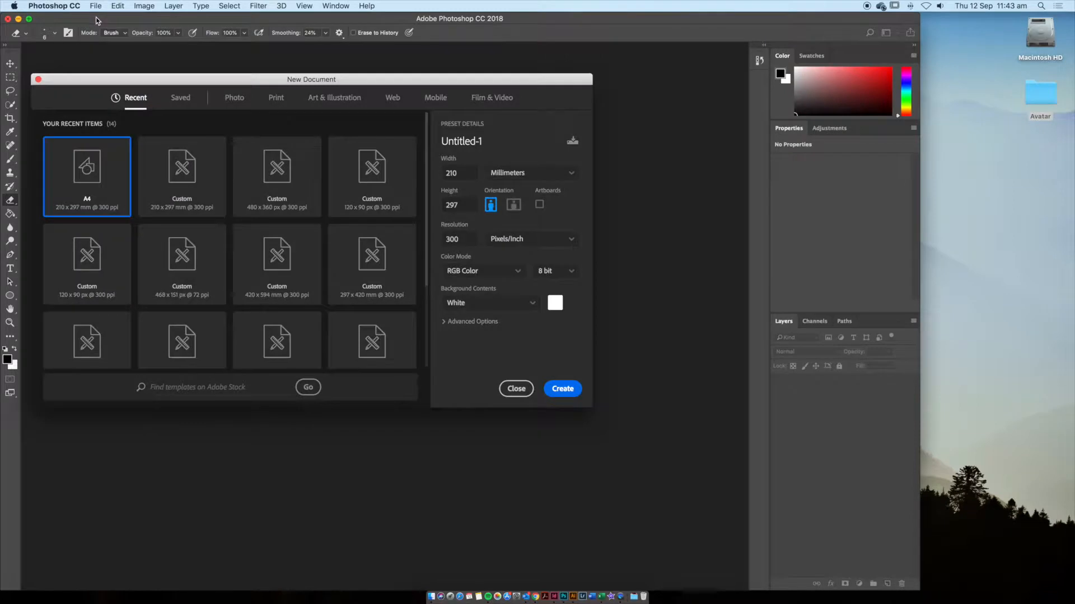
click(277, 98)
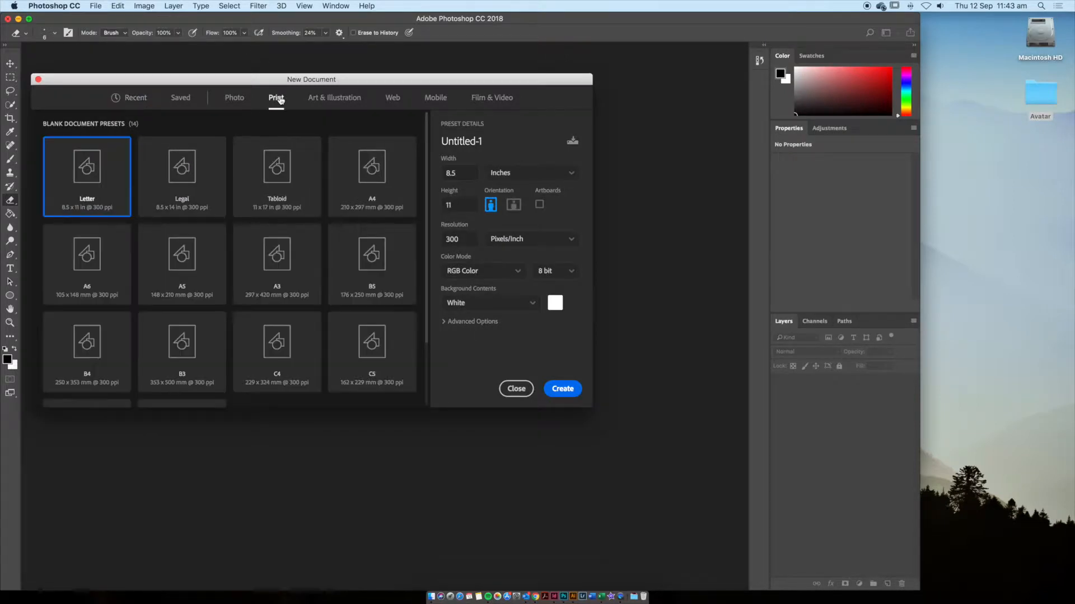
click(377, 192)
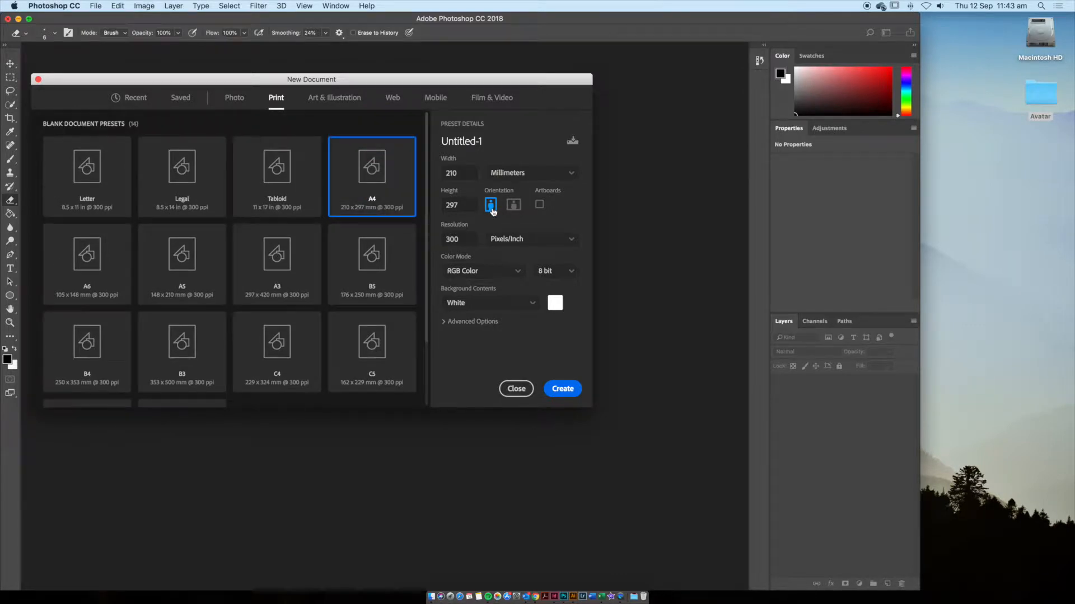
click(575, 390)
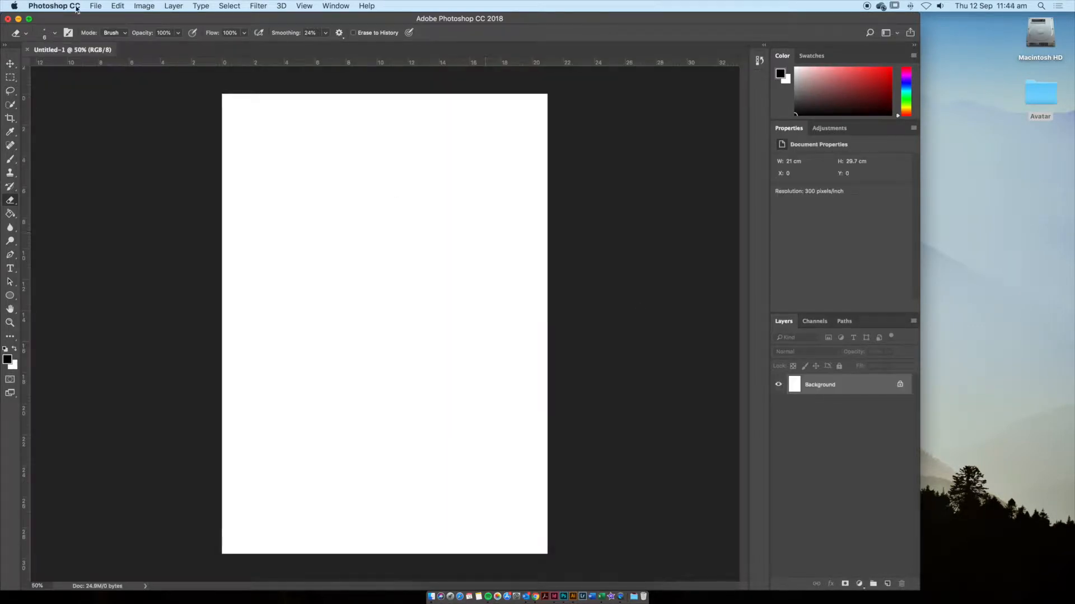
Place Avatar Scans.pdf as an embedded image in the blank A4 document.
click(95, 5)
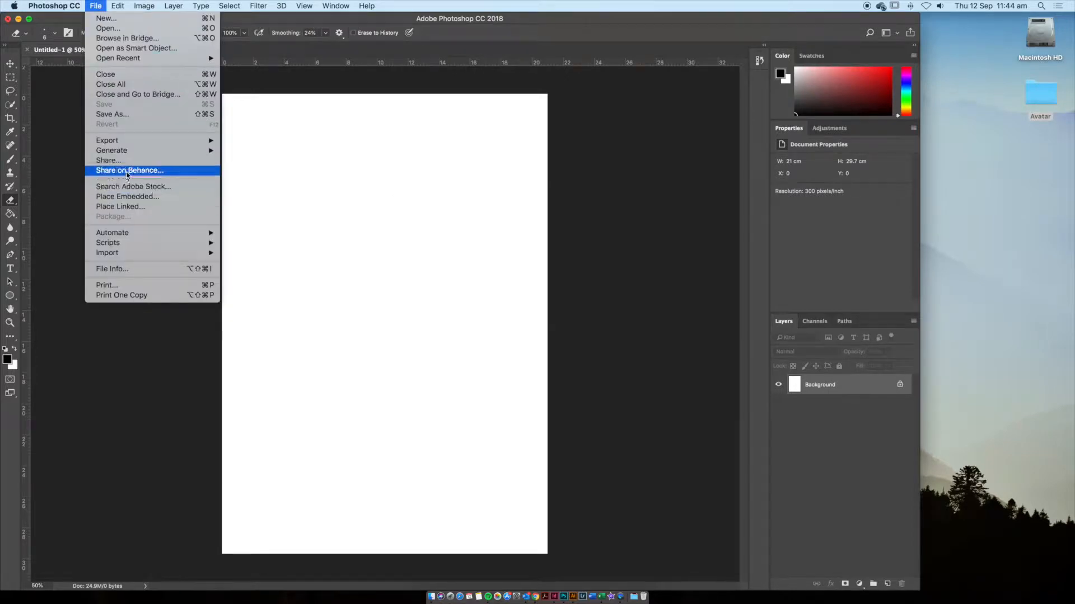
click(130, 197)
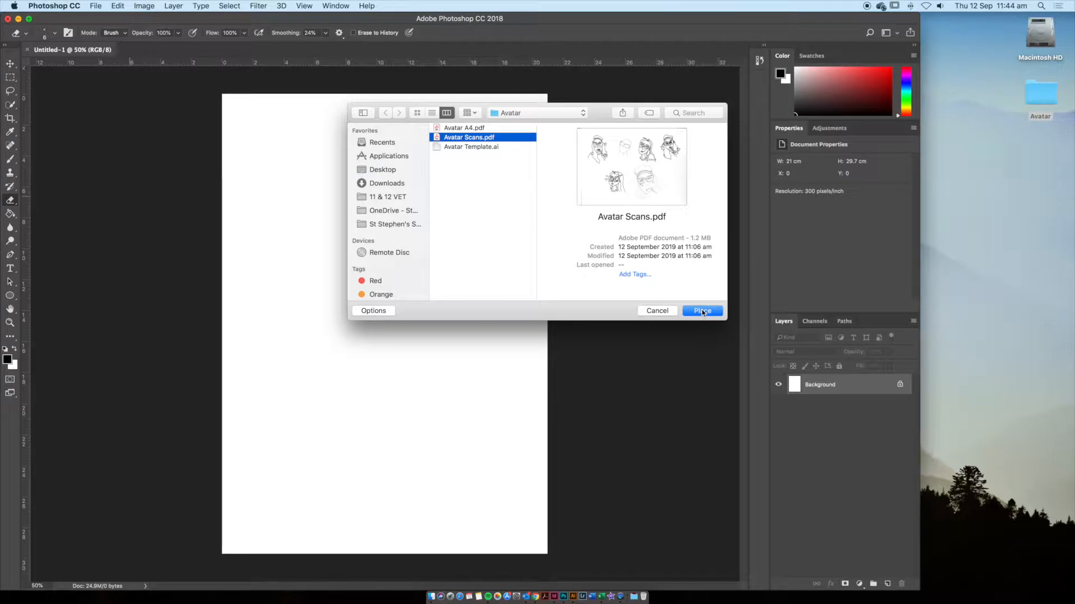
click(702, 311)
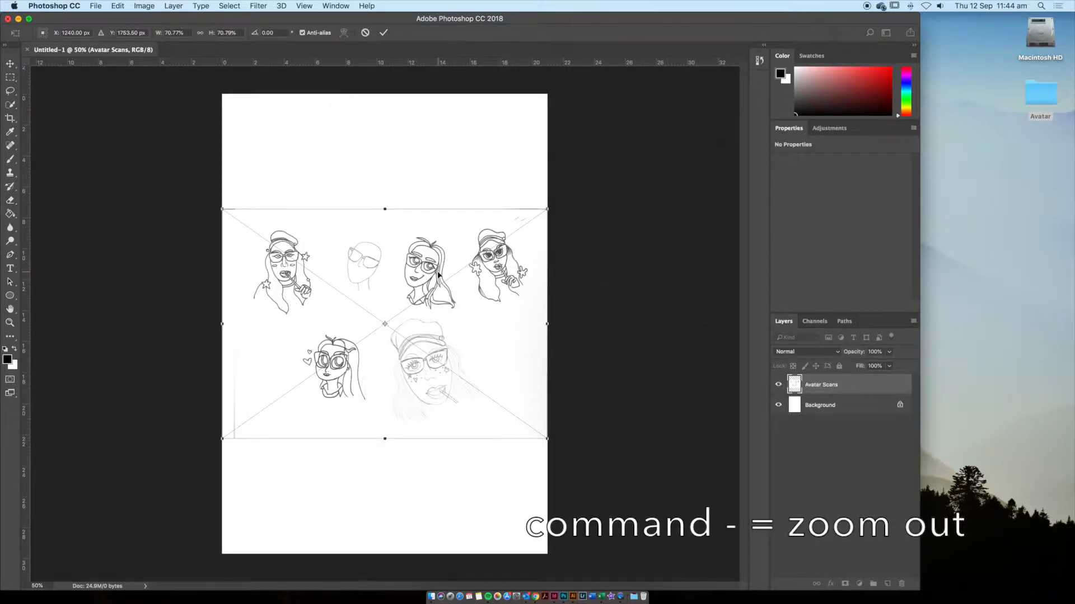
Scale the placed scan proportionally to about 343% and position it so the sheet's upper-right character with the cap fills the page.
key(super+minus)
key(super+minus)
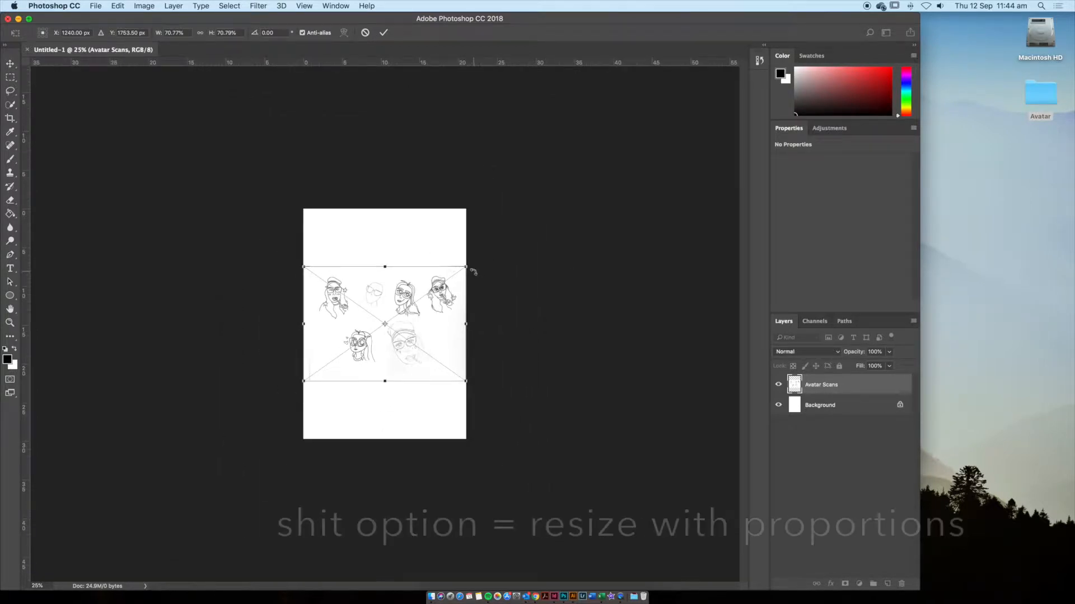
drag(467, 266, 624, 155)
drag(430, 287, 261, 350)
drag(468, 215, 568, 144)
drag(442, 291, 379, 336)
drag(490, 200, 535, 158)
drag(442, 311, 403, 336)
drag(500, 189, 509, 184)
drag(406, 290, 405, 290)
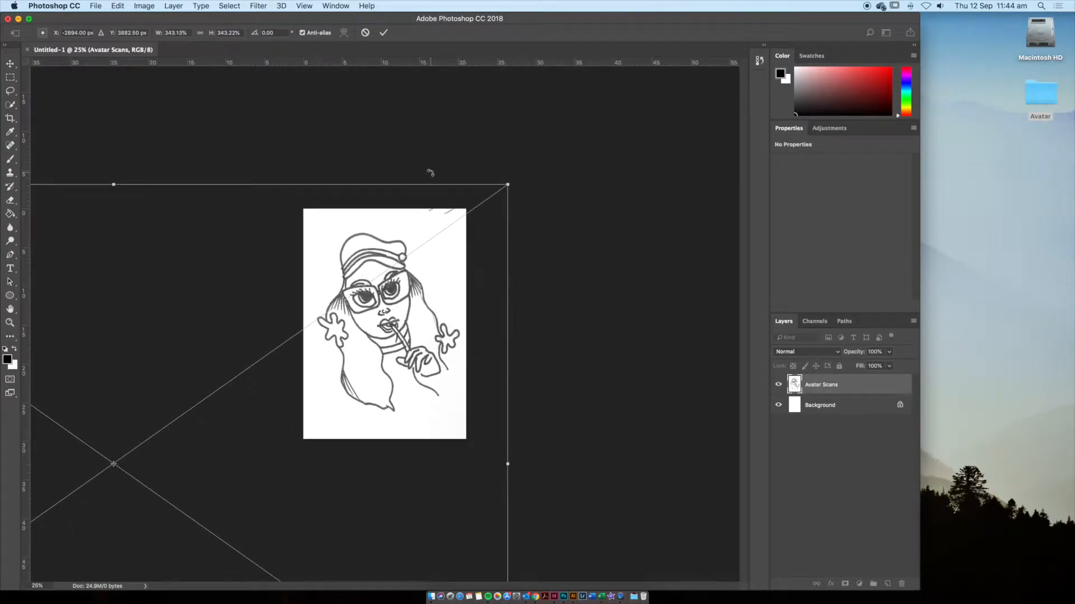
click(384, 34)
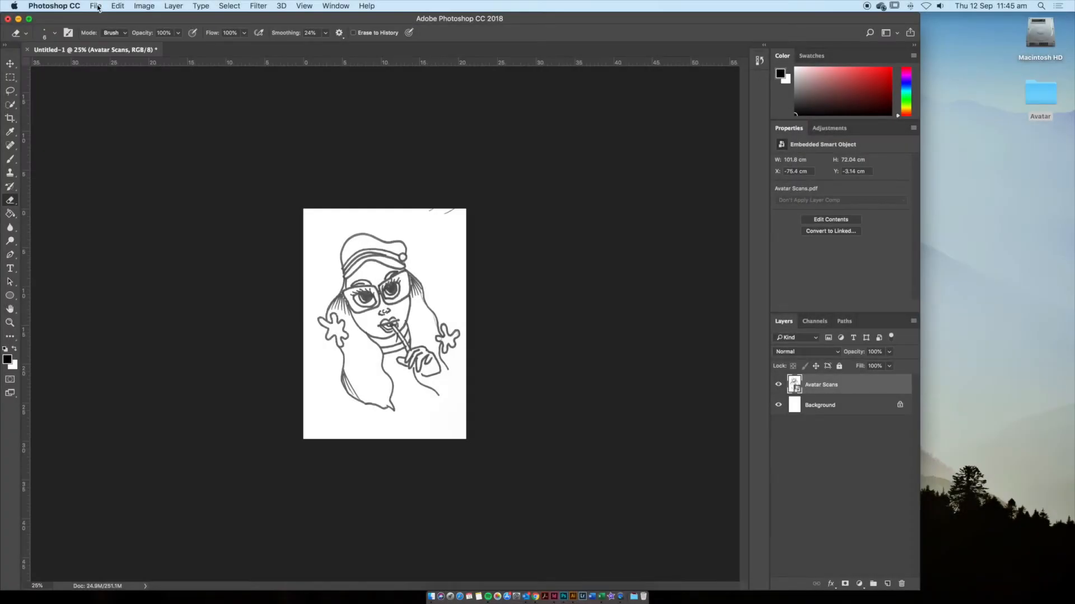
Print one A4 copy of the enlarged drawing with the paper feed for all pages set to Auto Select.
click(97, 7)
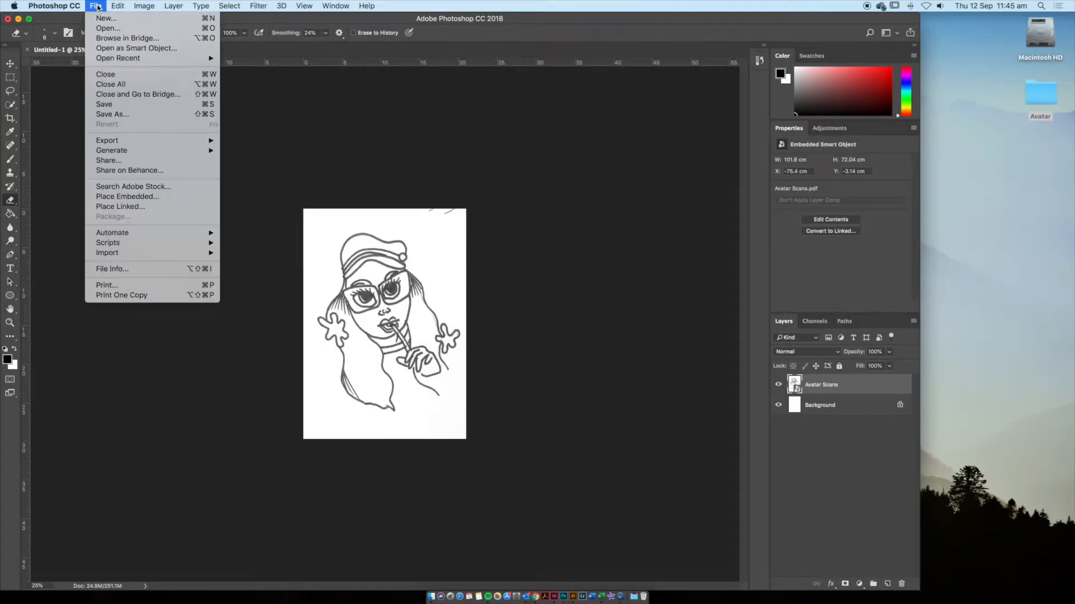
click(135, 285)
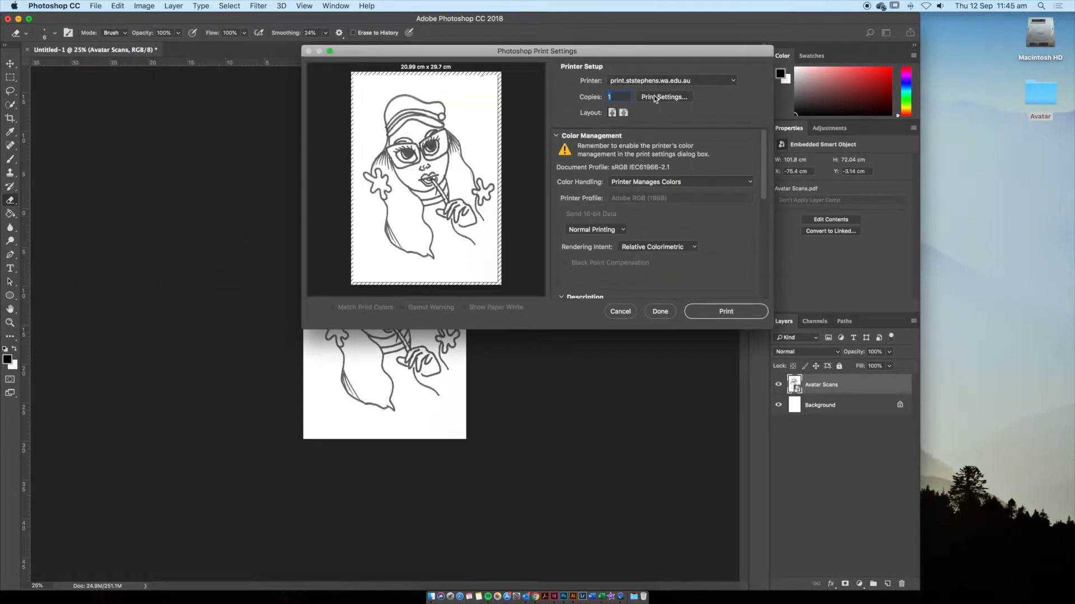
click(656, 97)
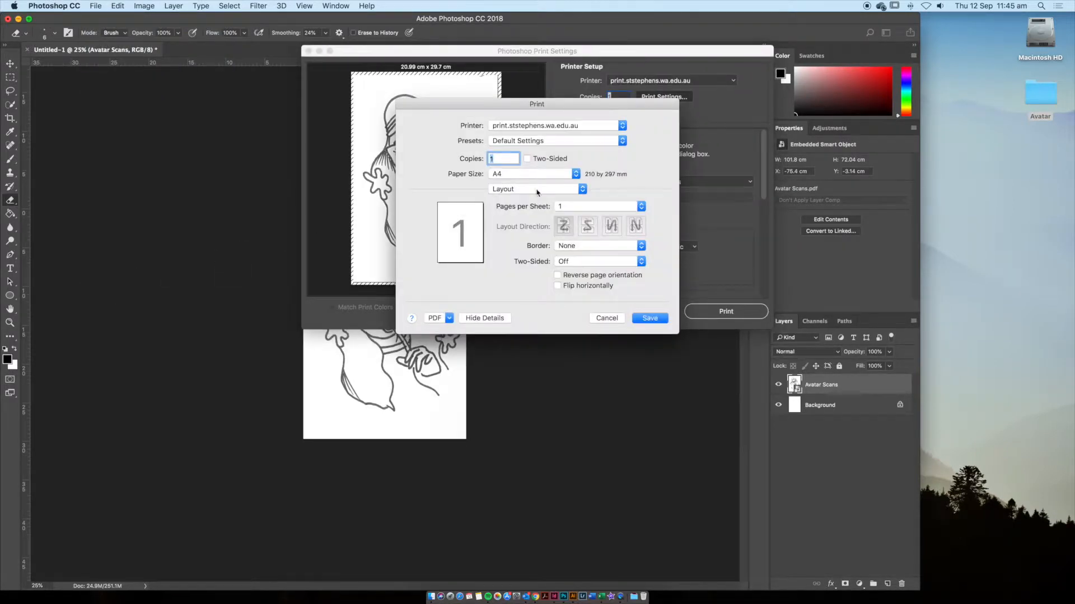
click(536, 191)
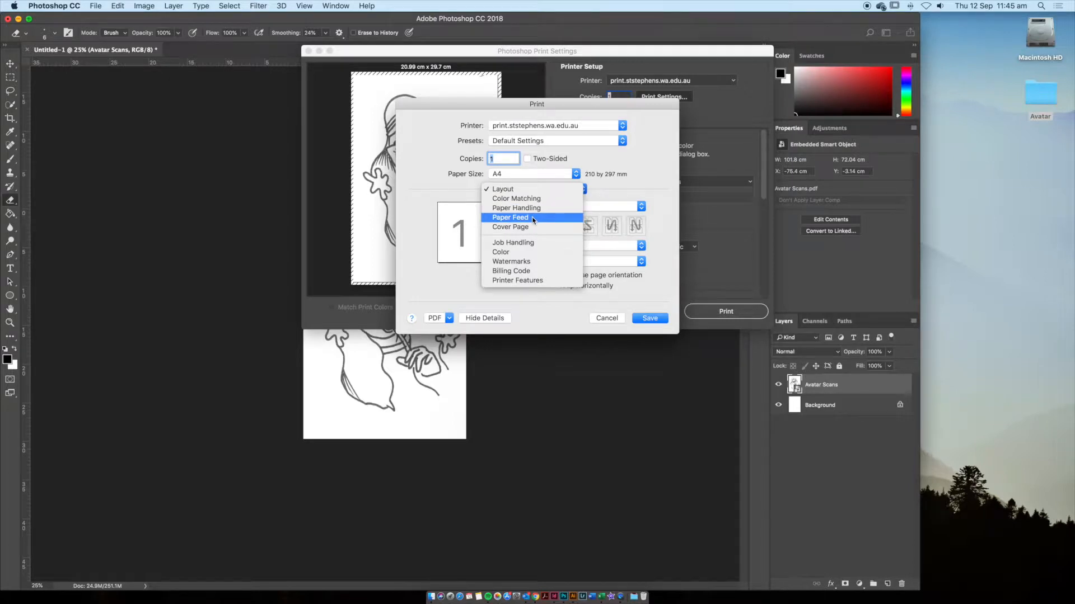
click(532, 218)
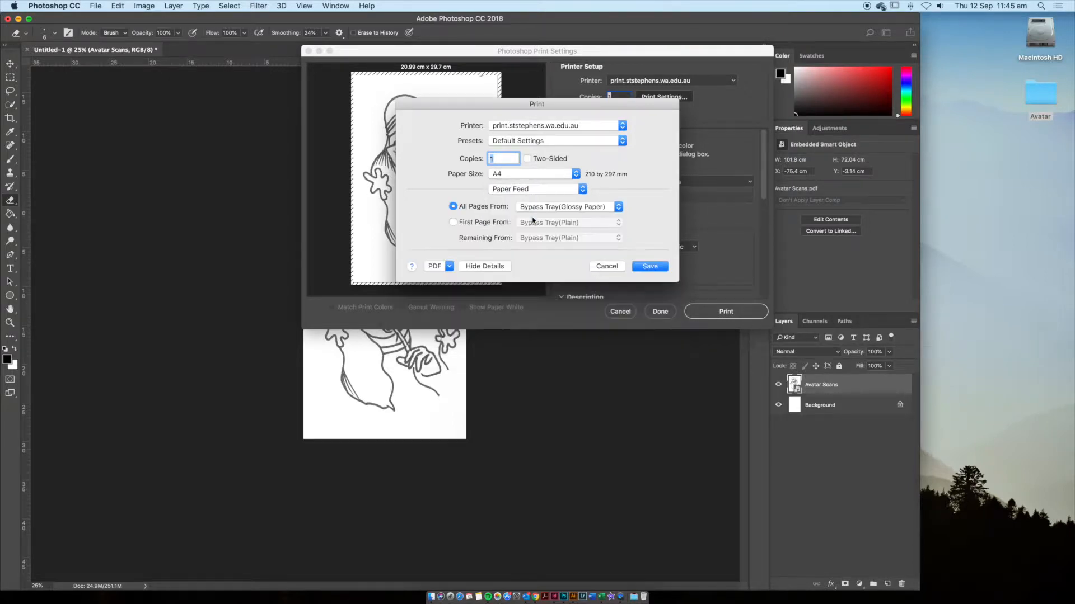
click(551, 207)
click(561, 65)
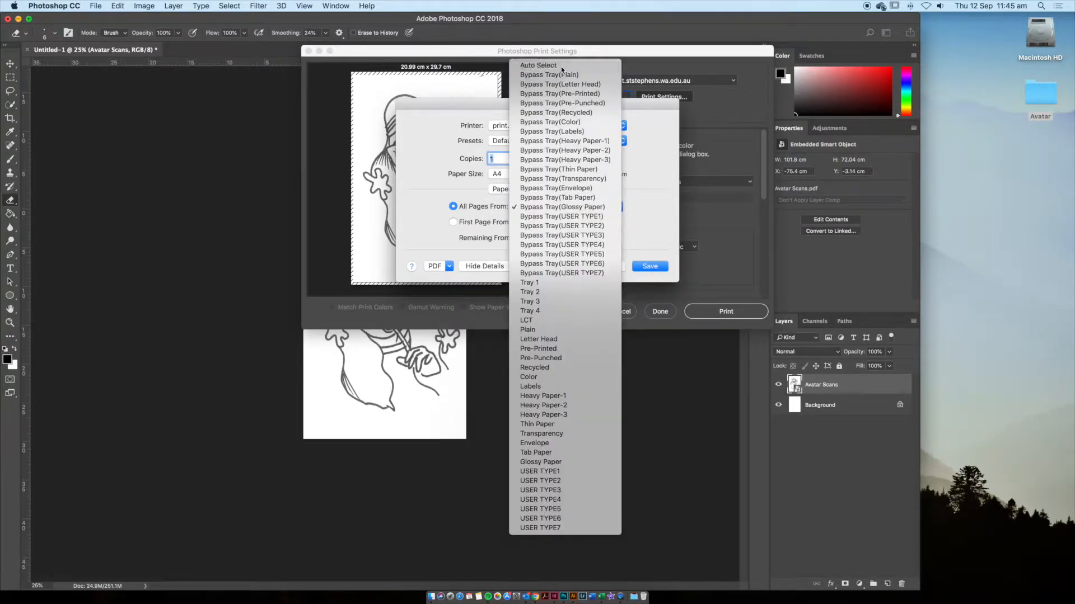
click(651, 267)
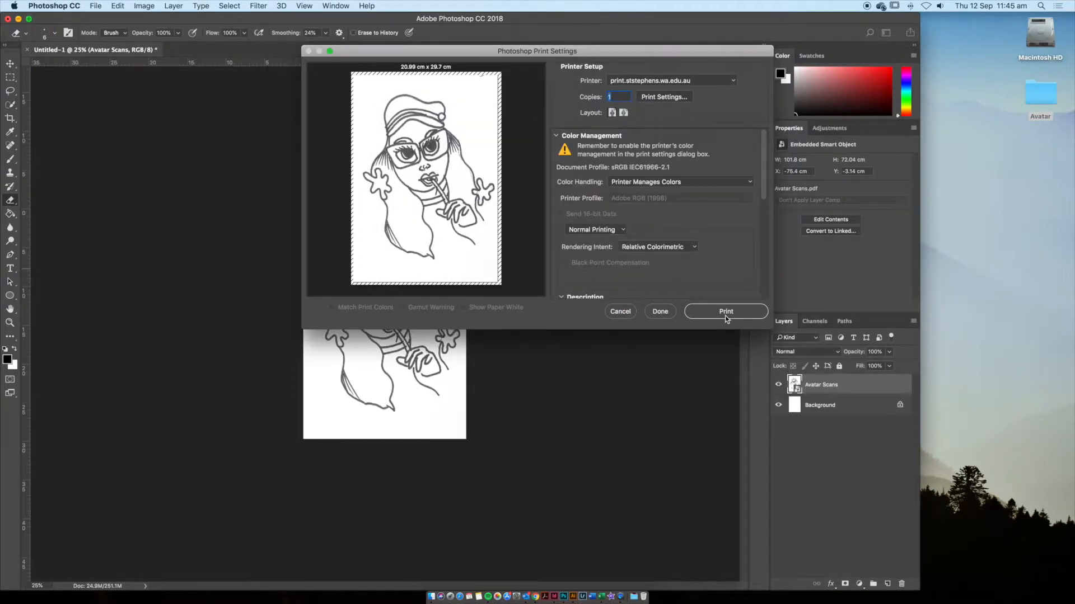
click(726, 312)
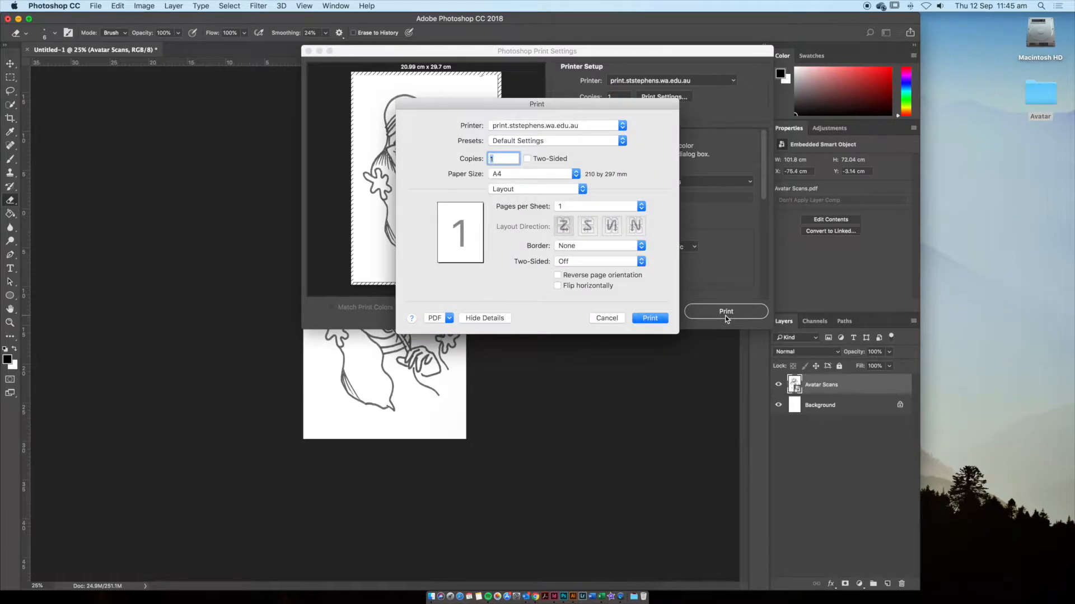
click(658, 319)
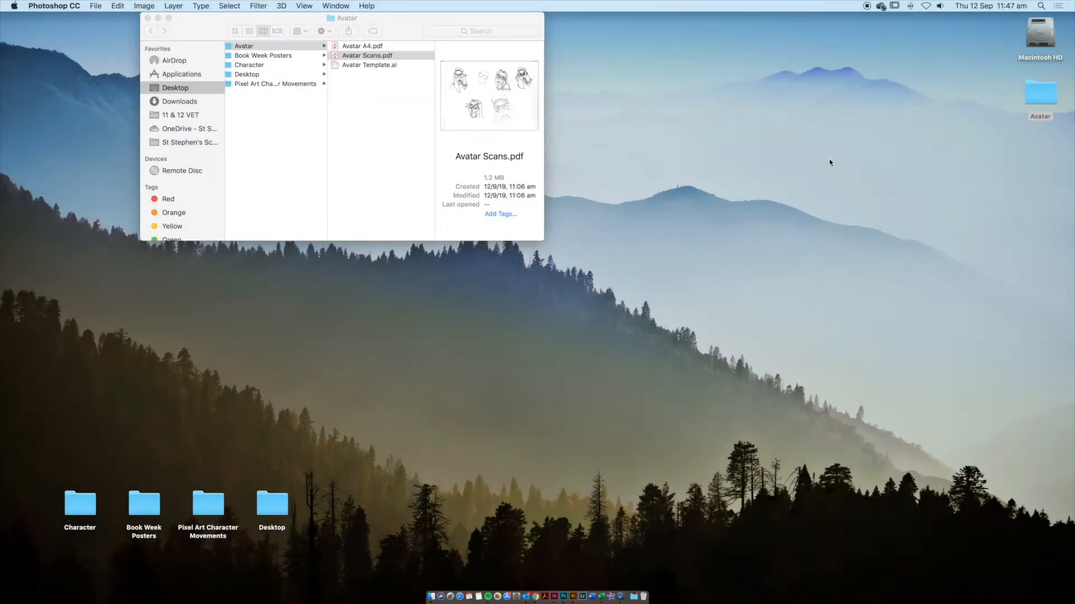
Preview Avatar A4.pdf in the Avatar folder to examine the reworked line drawing.
click(372, 46)
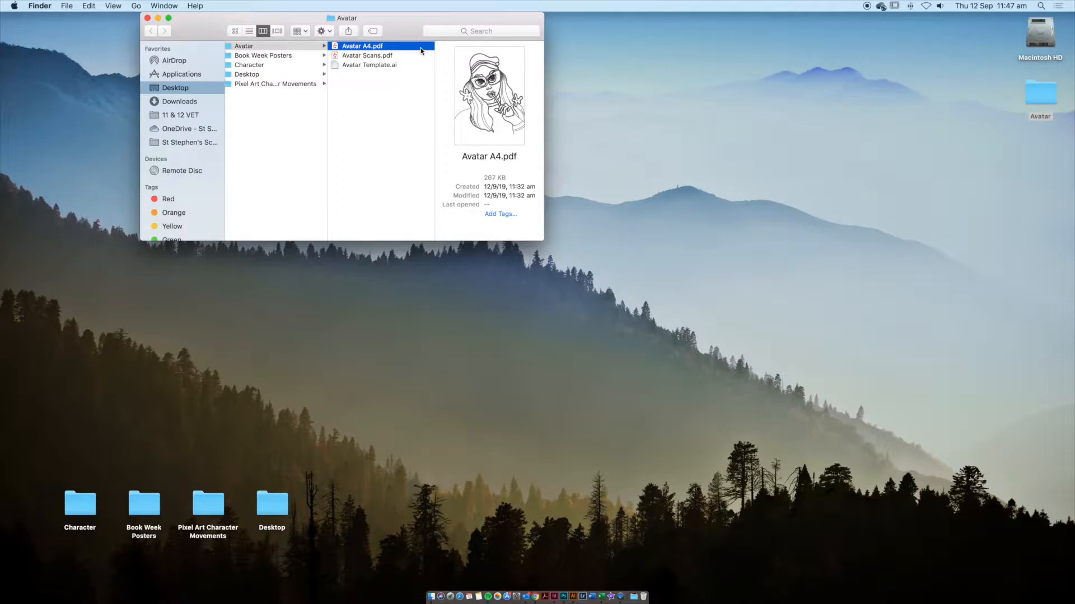
key(space)
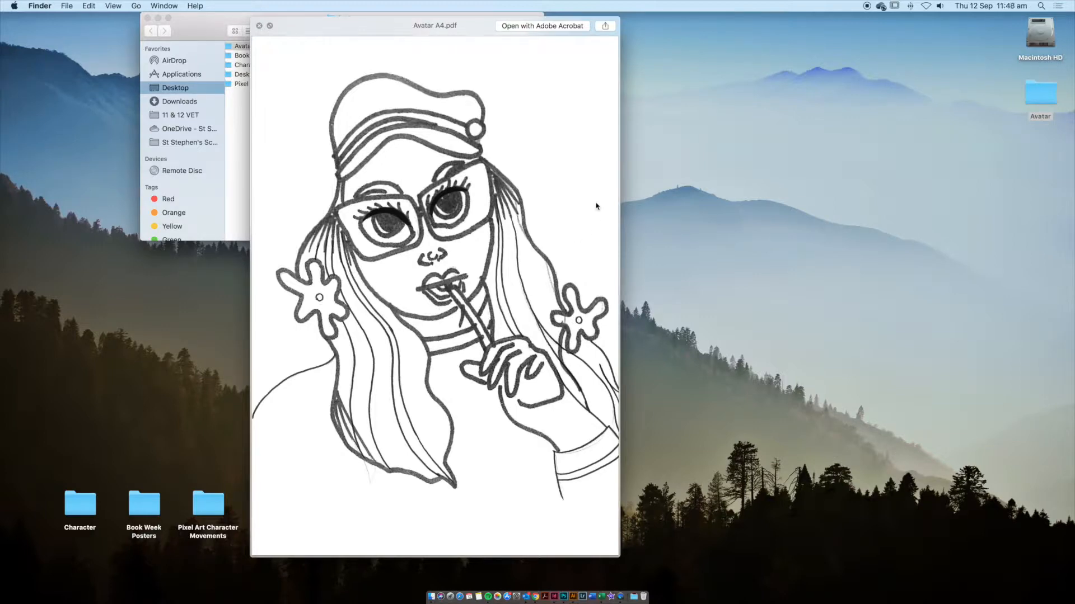
key(space)
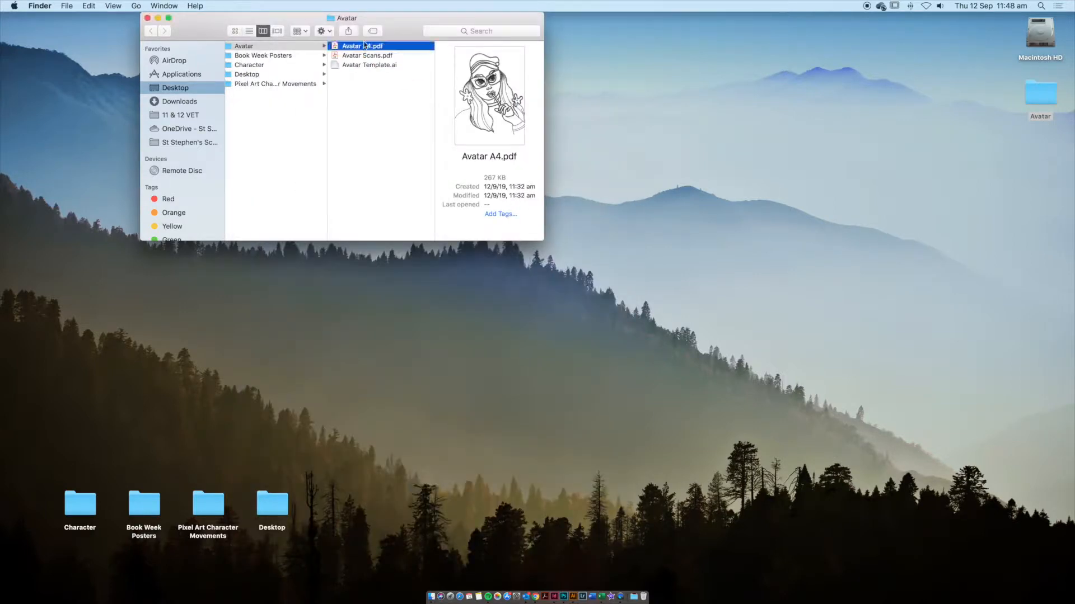
Open Avatar Template.ai from the Avatar folder with Adobe Illustrator CC 2018.
click(389, 67)
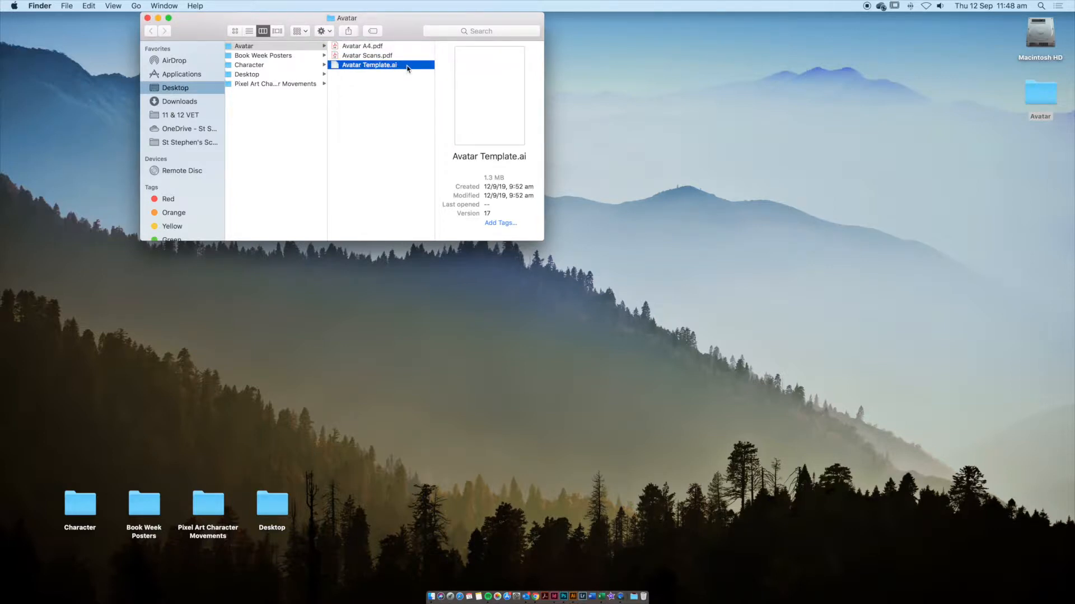
right_click(406, 66)
mouse_move(429, 82)
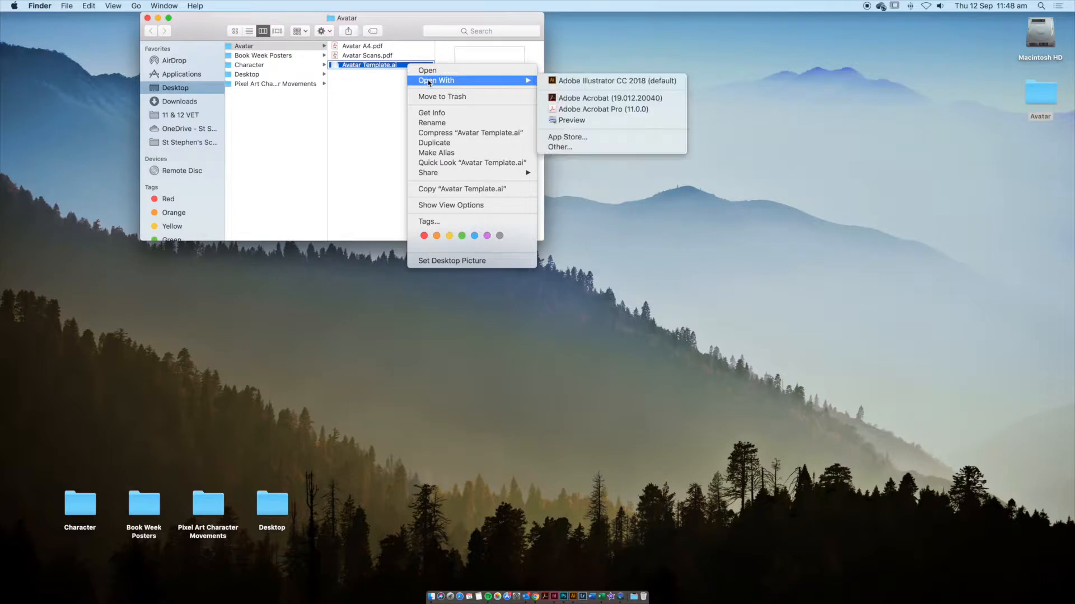
click(593, 82)
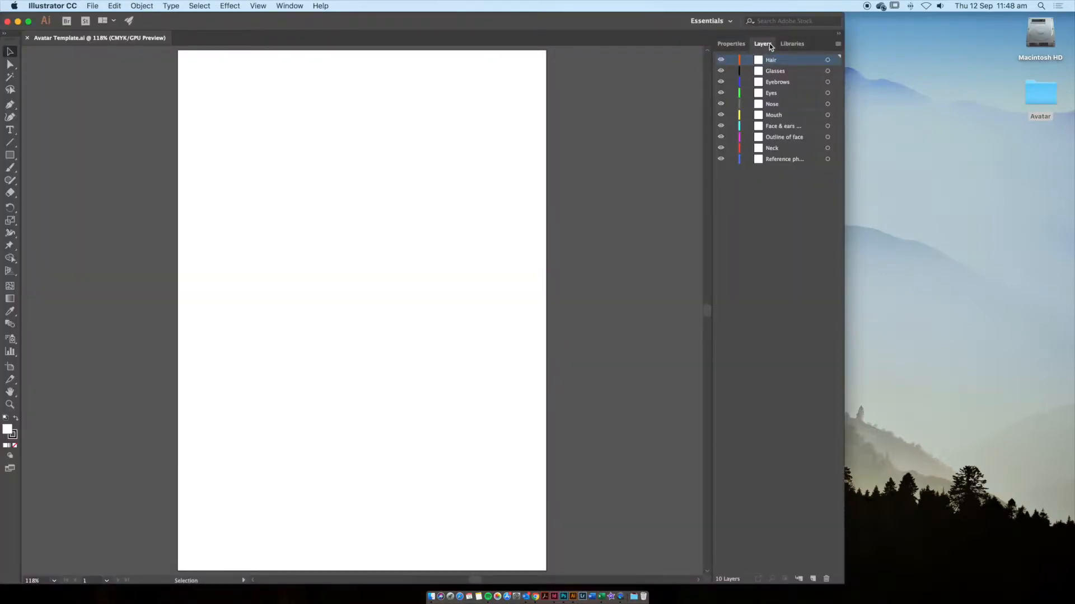
Place Avatar A4.pdf from the desktop's Avatar folder on the reference photo/drawing layer, sized to fill the whole page.
click(789, 162)
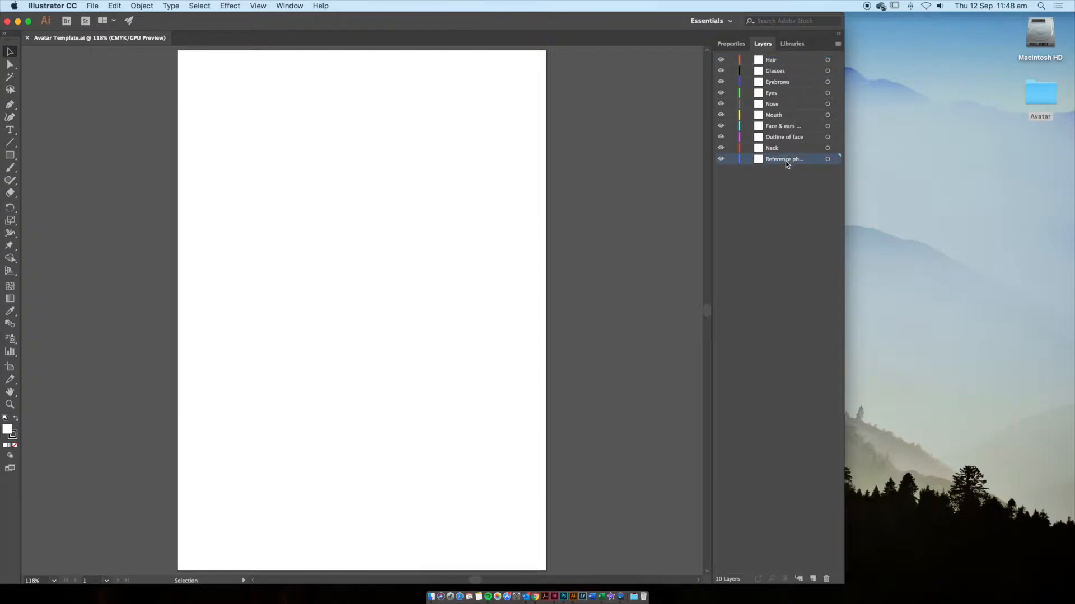
click(93, 6)
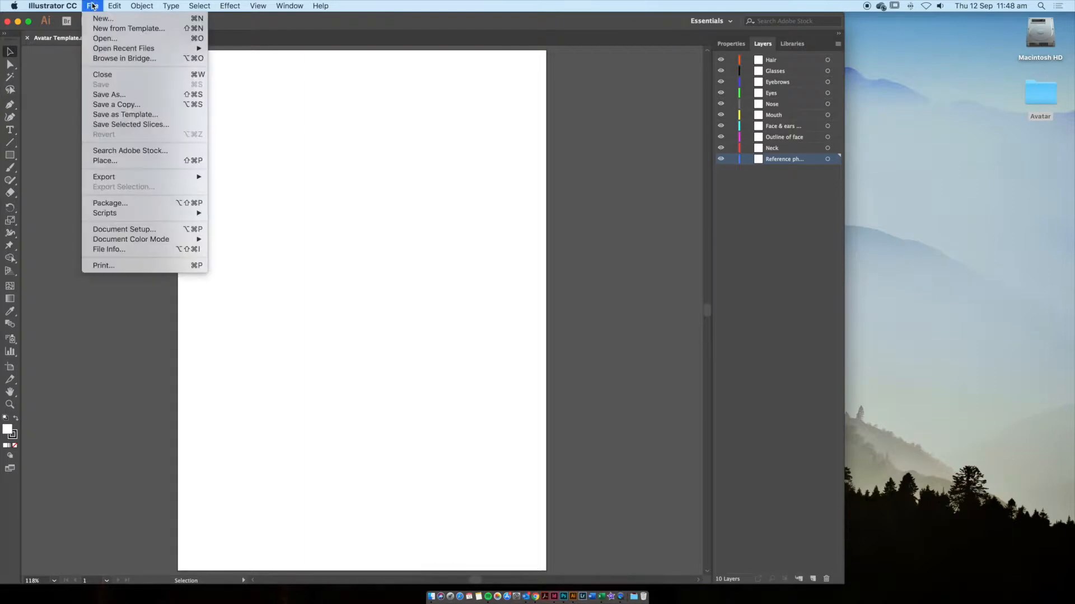
click(107, 161)
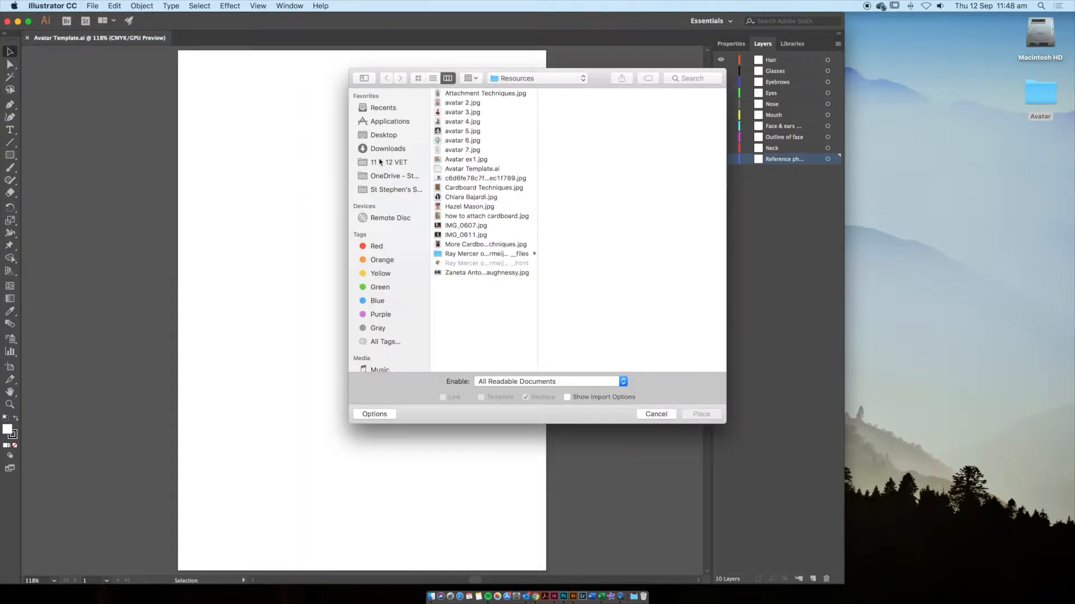
click(384, 135)
click(455, 93)
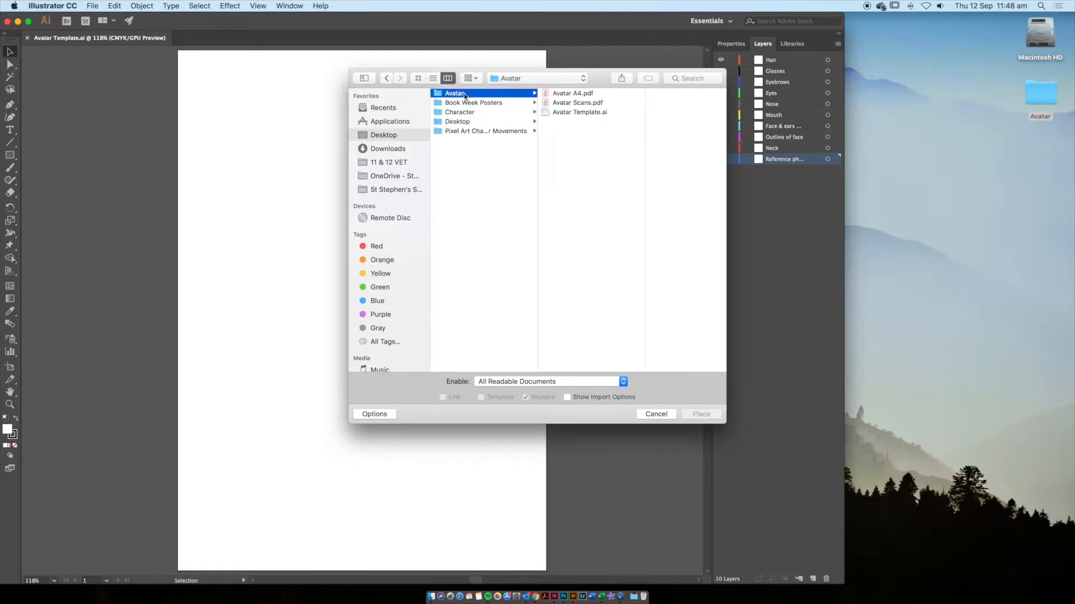
click(587, 94)
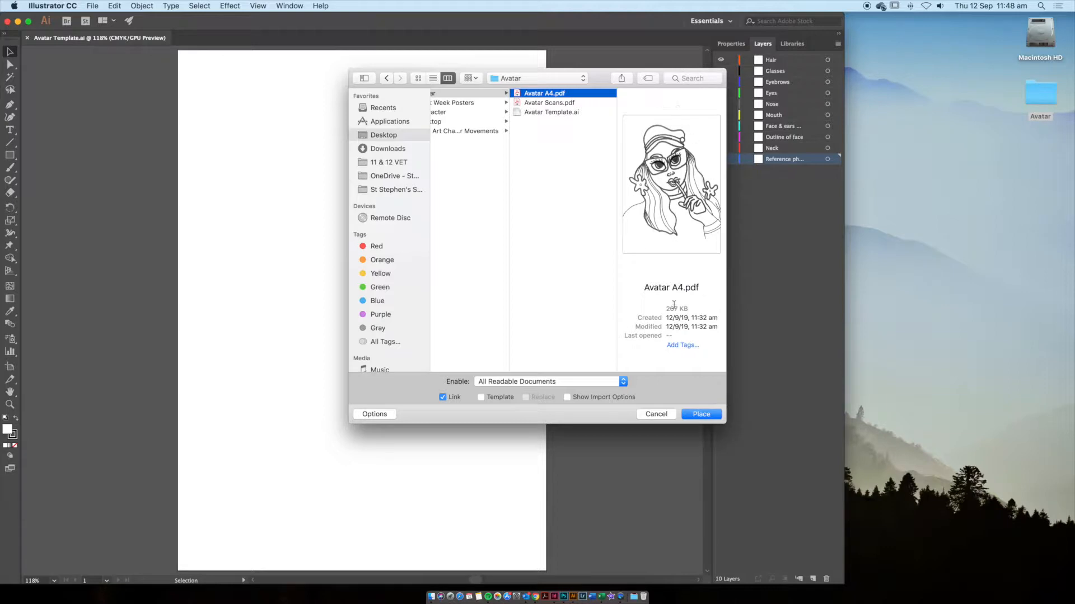
click(702, 415)
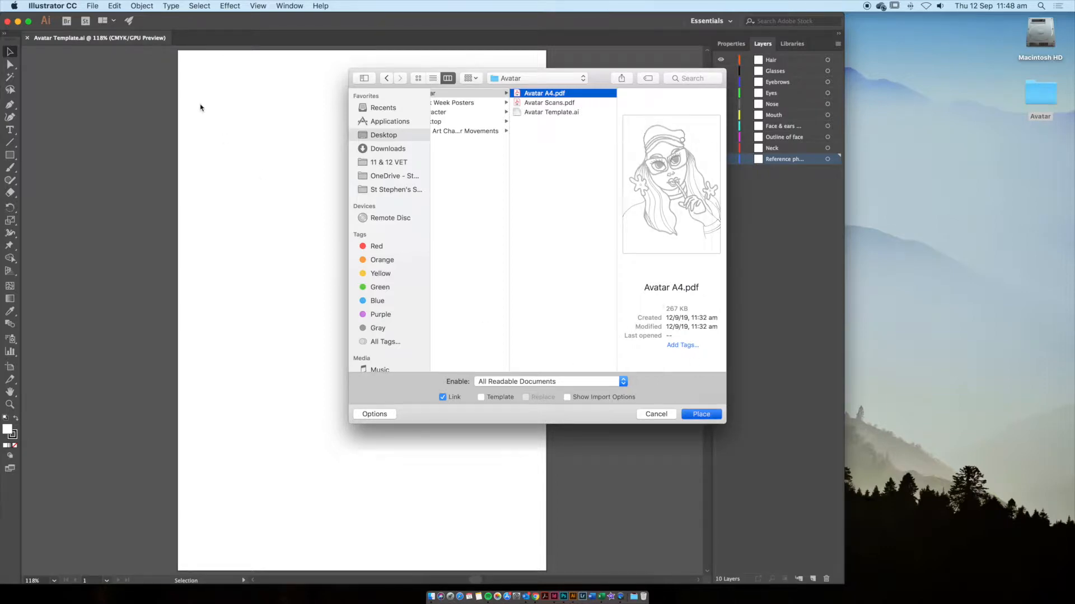
mouse_move(179, 52)
mouse_down()
mouse_move(377, 372)
mouse_move(512, 545)
mouse_move(546, 571)
mouse_up()
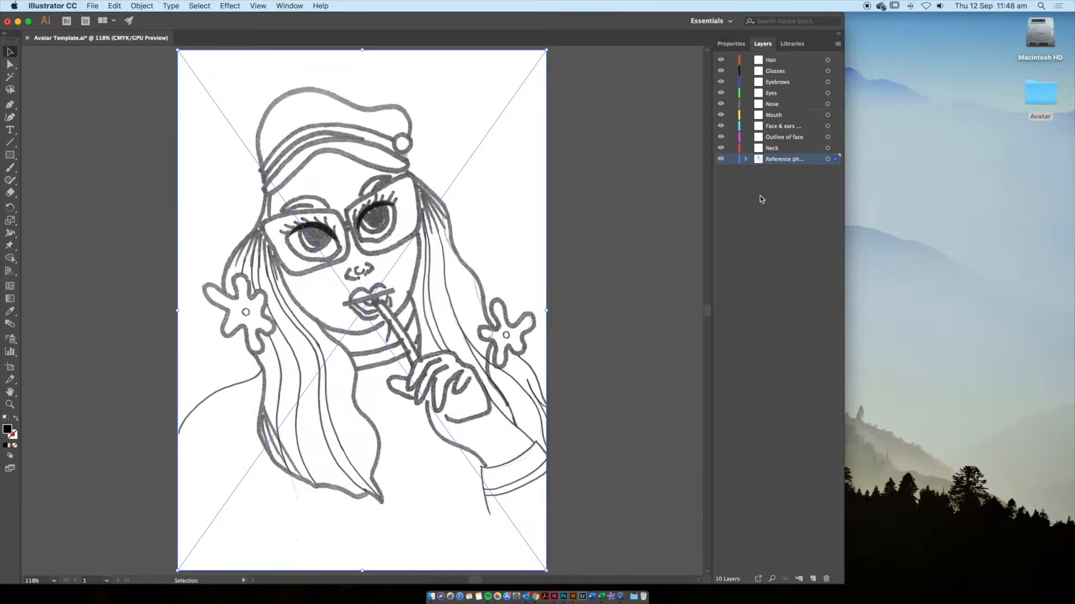
Lock the reference photo/drawing layer and dim its images.
click(732, 161)
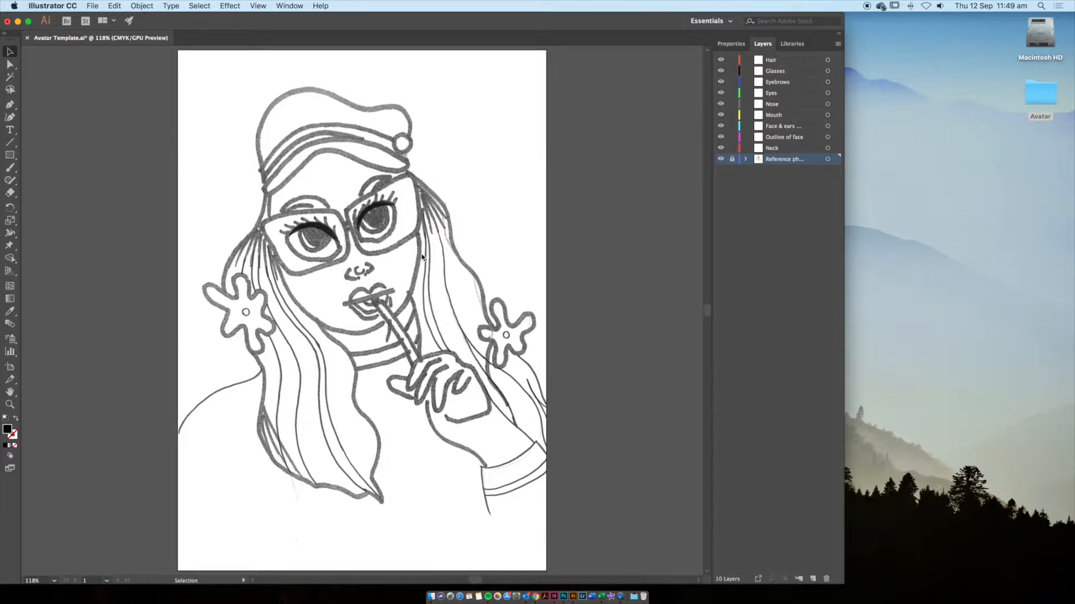
double_click(812, 161)
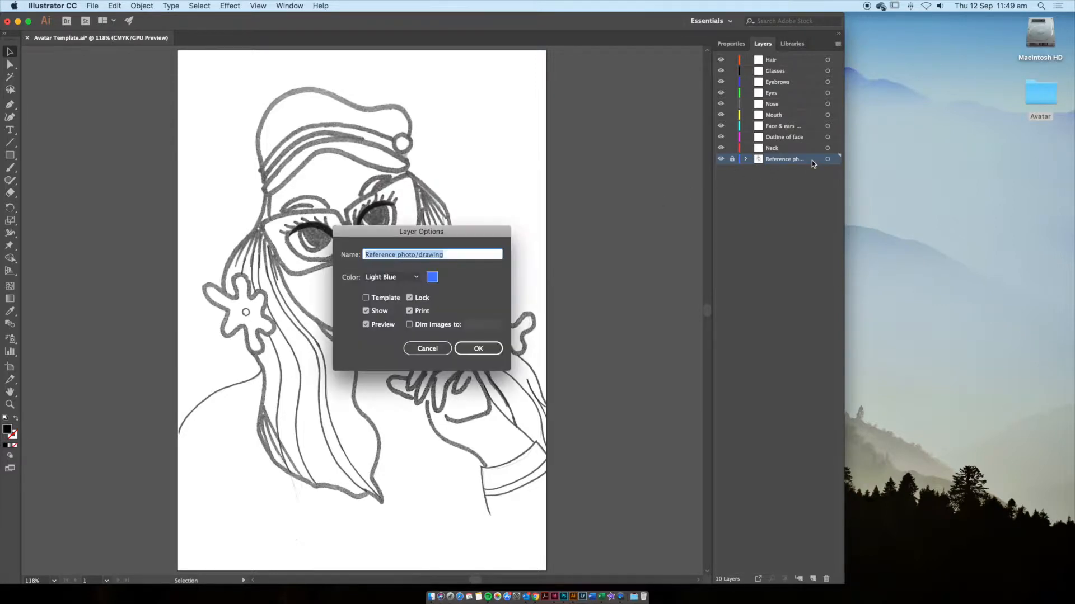
click(440, 326)
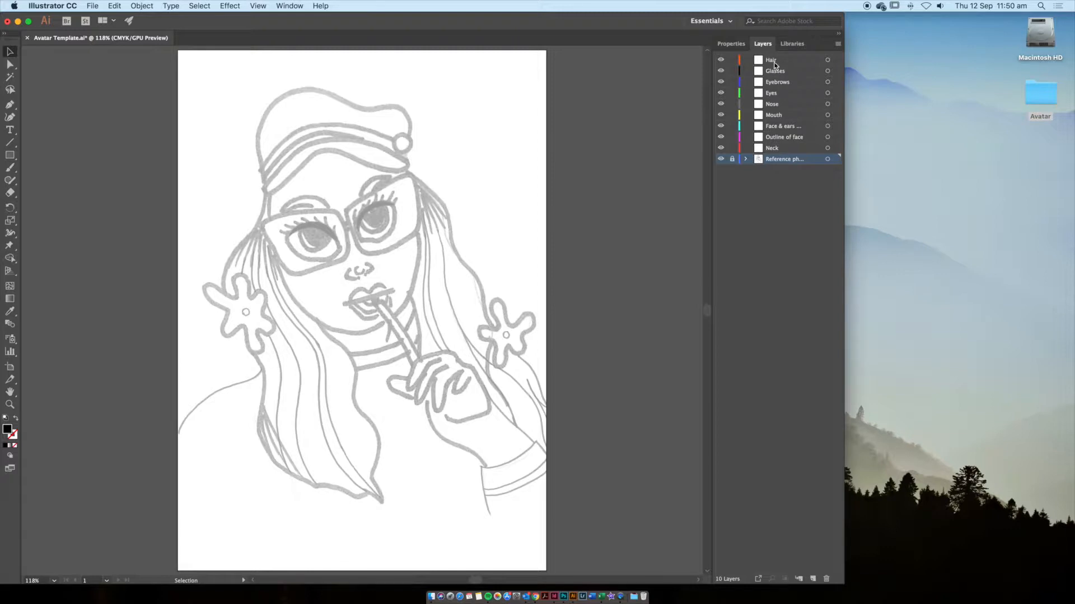
Add a new layer at the top of the layer stack, above Hair, and name it Hat.
click(814, 580)
drag(787, 156, 795, 119)
drag(793, 71, 792, 59)
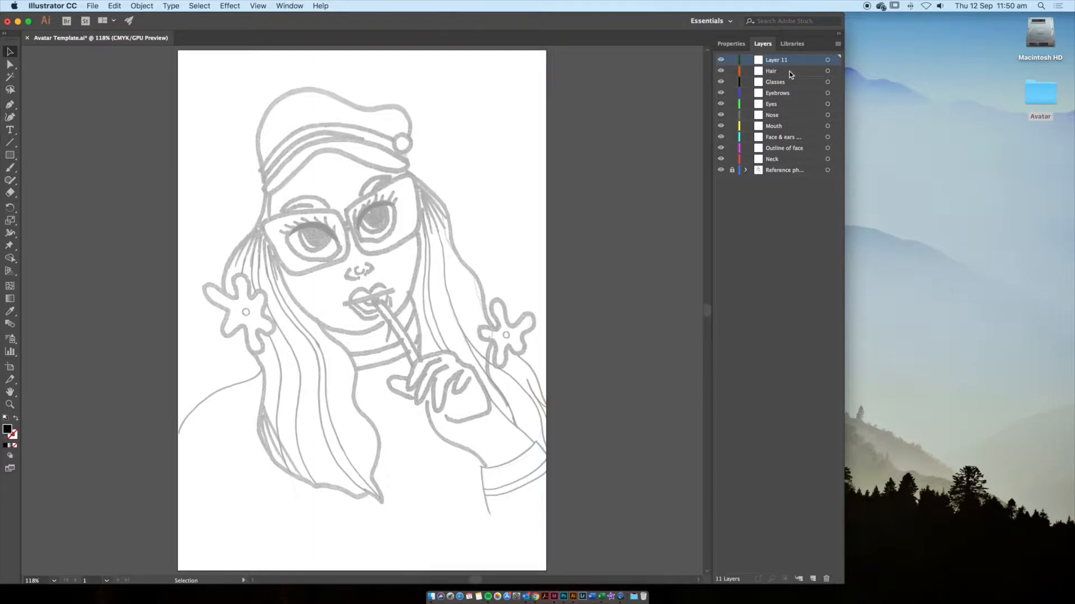
double_click(776, 61)
text(H)
key(Return)
Trace the lower edge of the hat's brim with the Pen tool and swap fill and stroke to get an unfilled black outline.
click(10, 105)
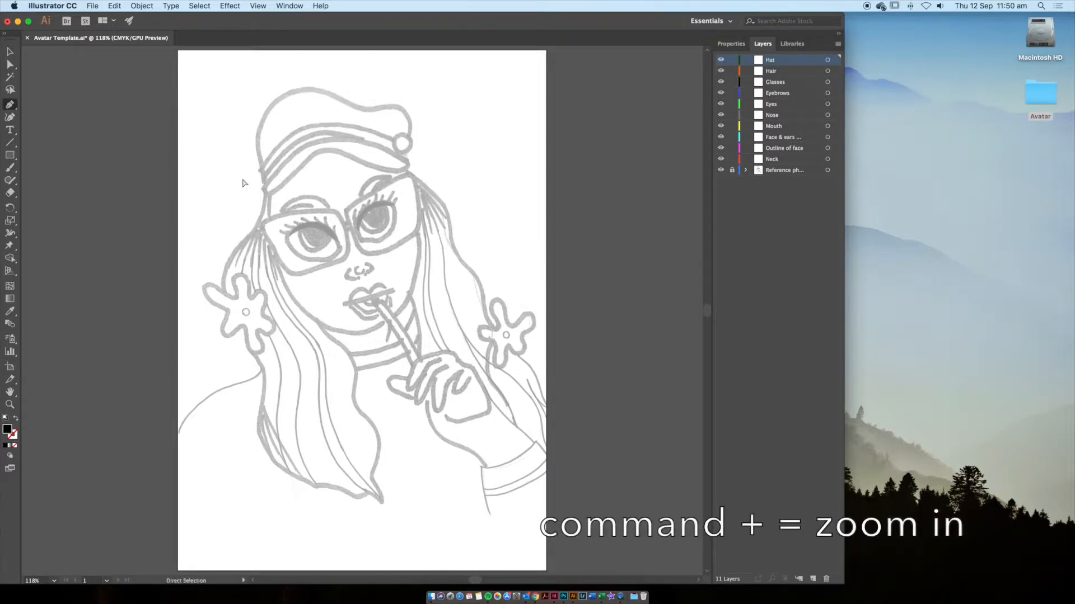
key(super+equal)
key(super+equal)
key(space)
drag(294, 163, 301, 387)
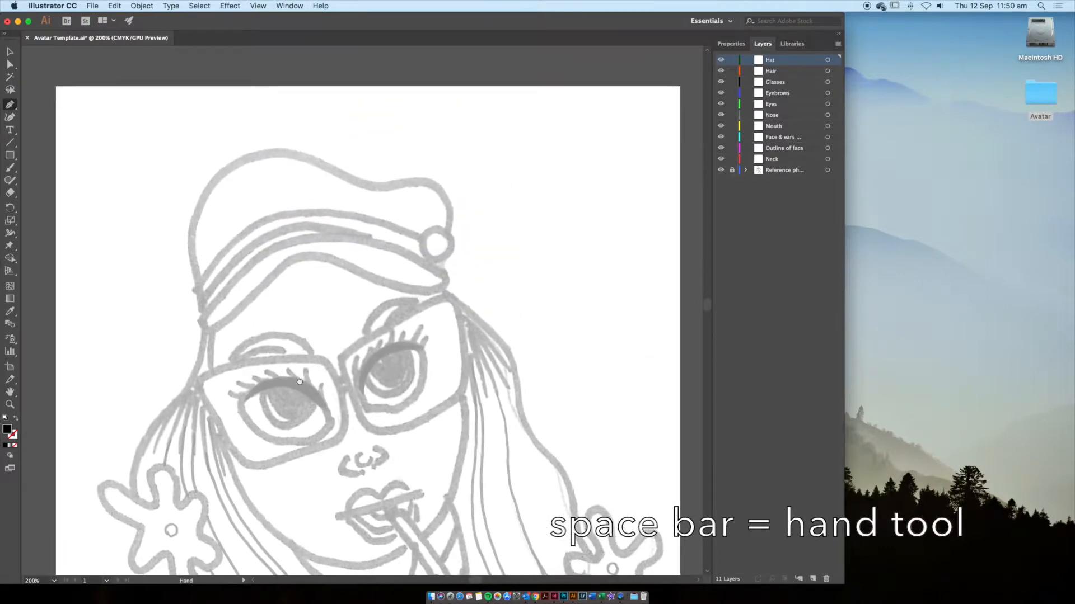
key(super+equal)
key(space)
drag(322, 308, 407, 338)
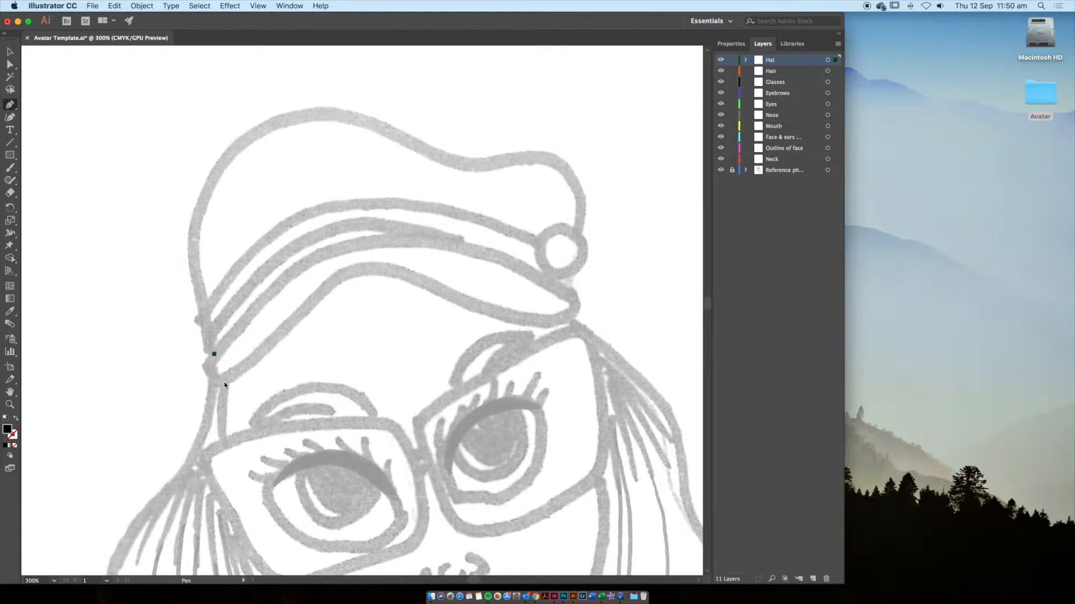
drag(226, 380, 255, 381)
drag(356, 271, 404, 253)
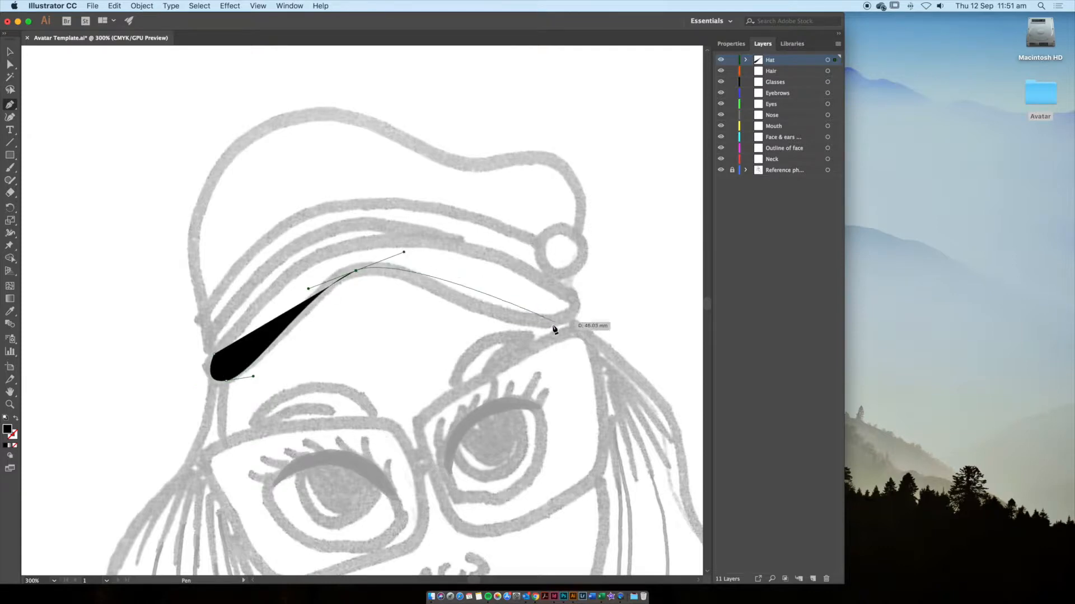
drag(540, 323, 598, 319)
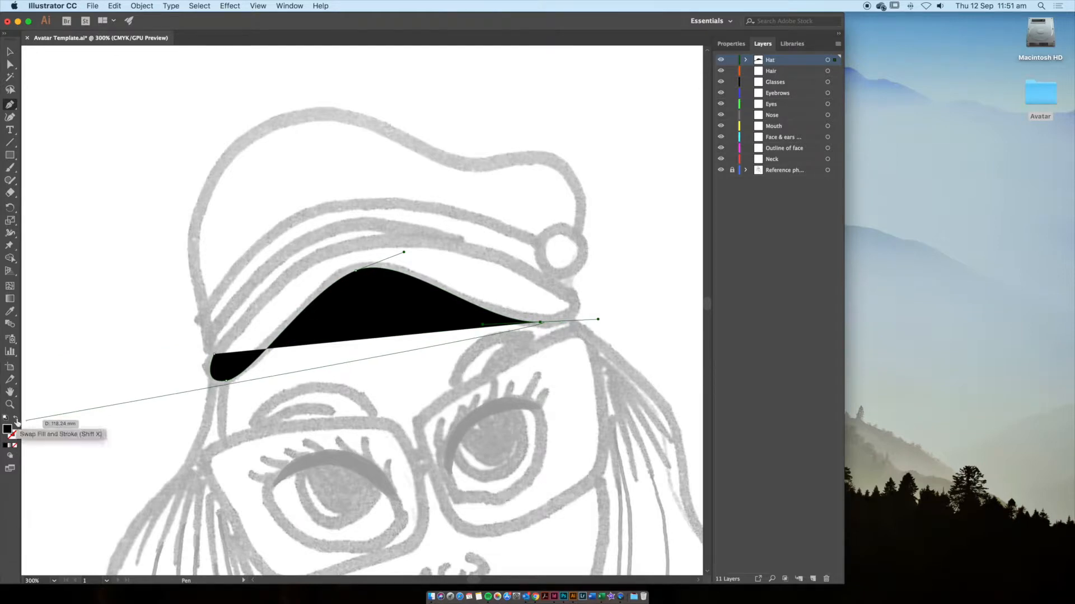
click(17, 421)
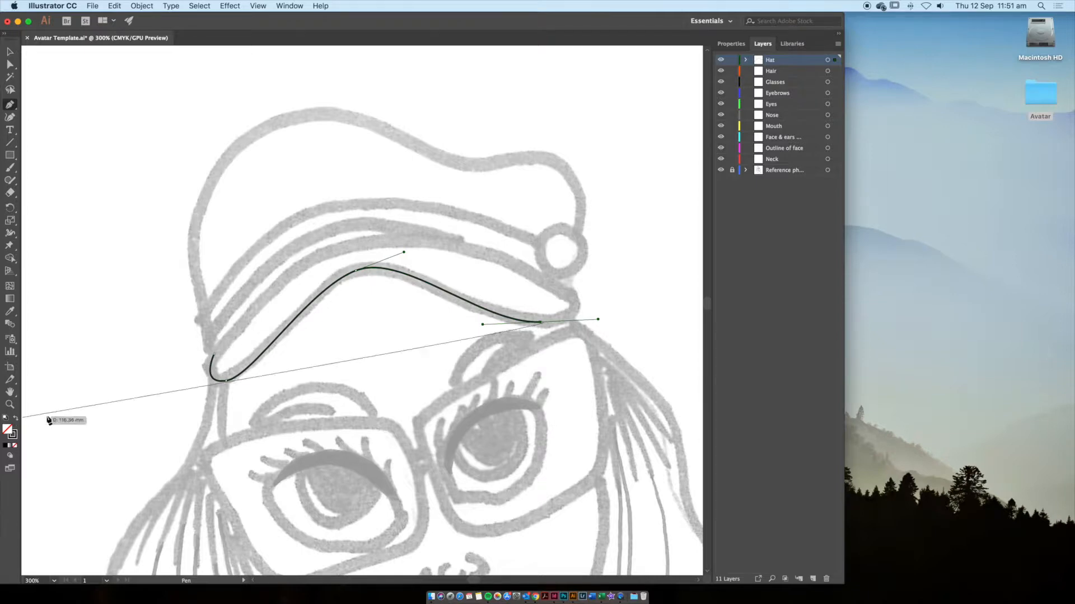
Close the brim outline along its upper edge and shorten the curve handle near its left end so the line follows the sketch.
click(564, 290)
drag(319, 255, 184, 304)
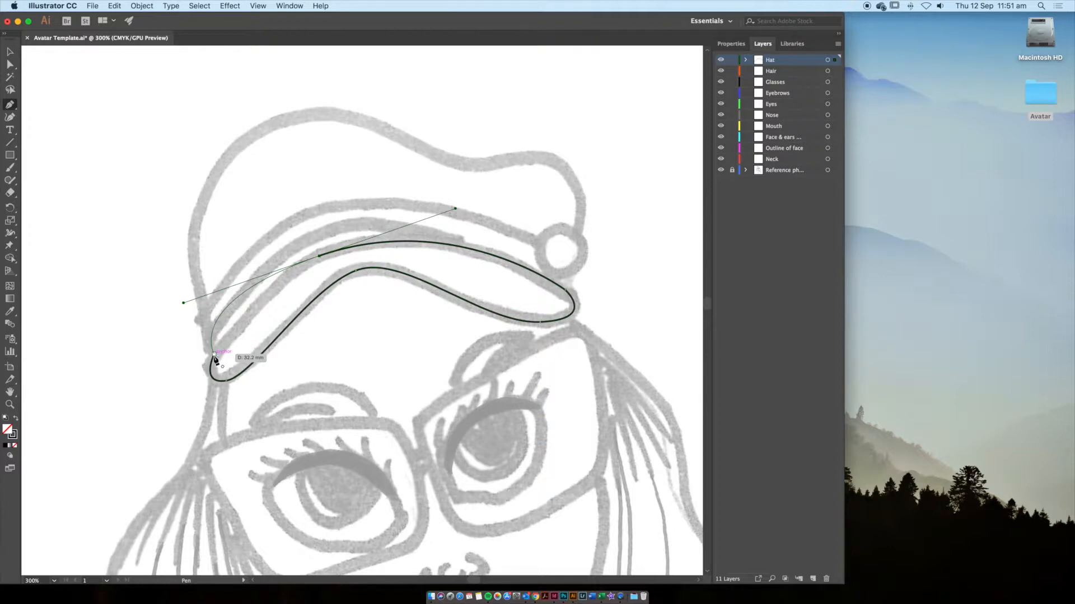
click(214, 355)
key(alt)
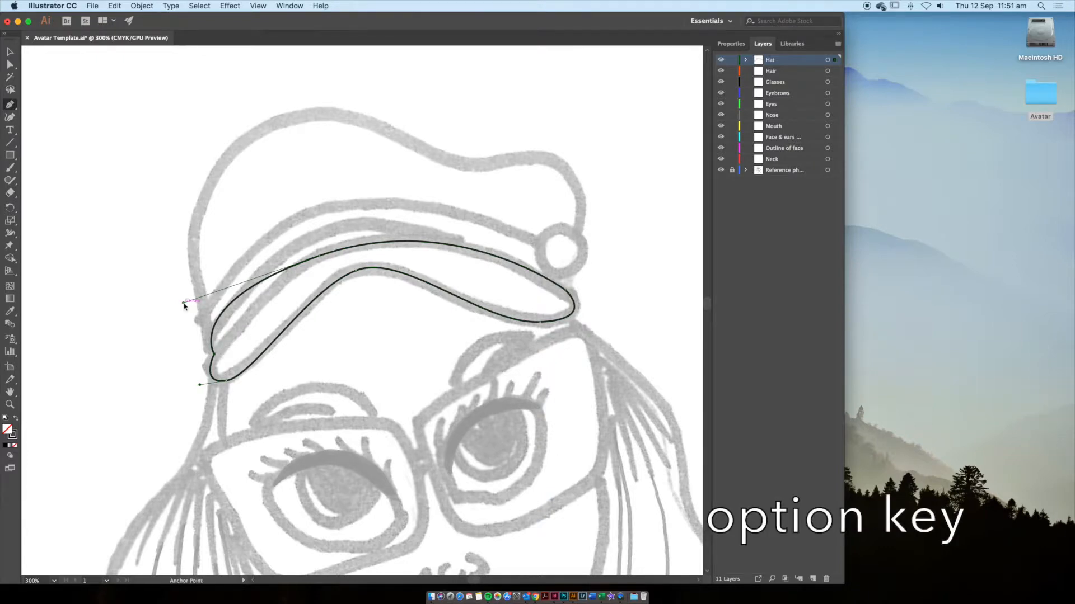
drag(183, 304, 280, 268)
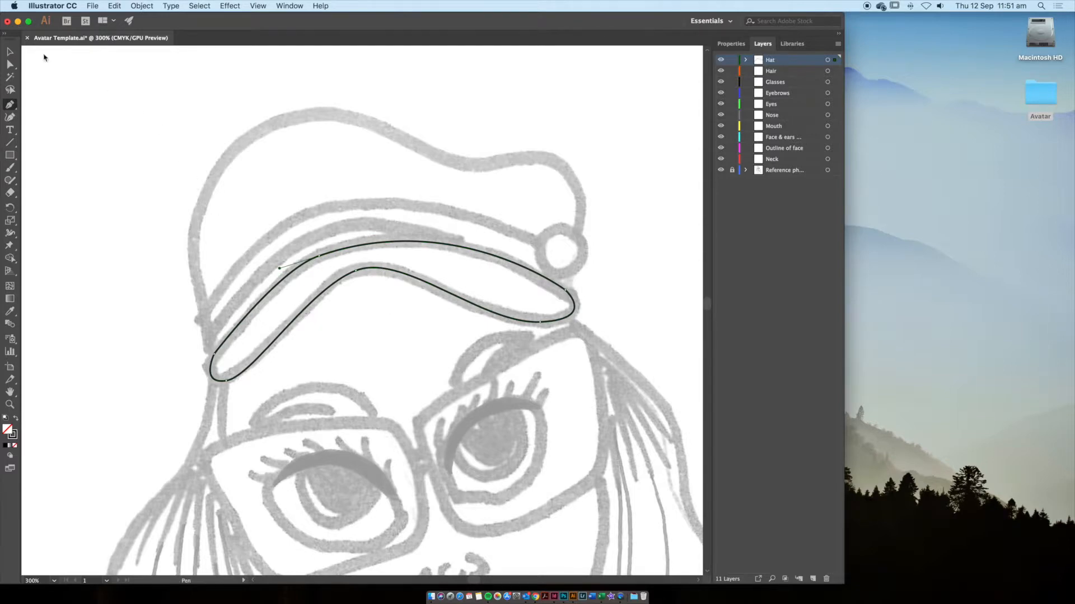
click(9, 53)
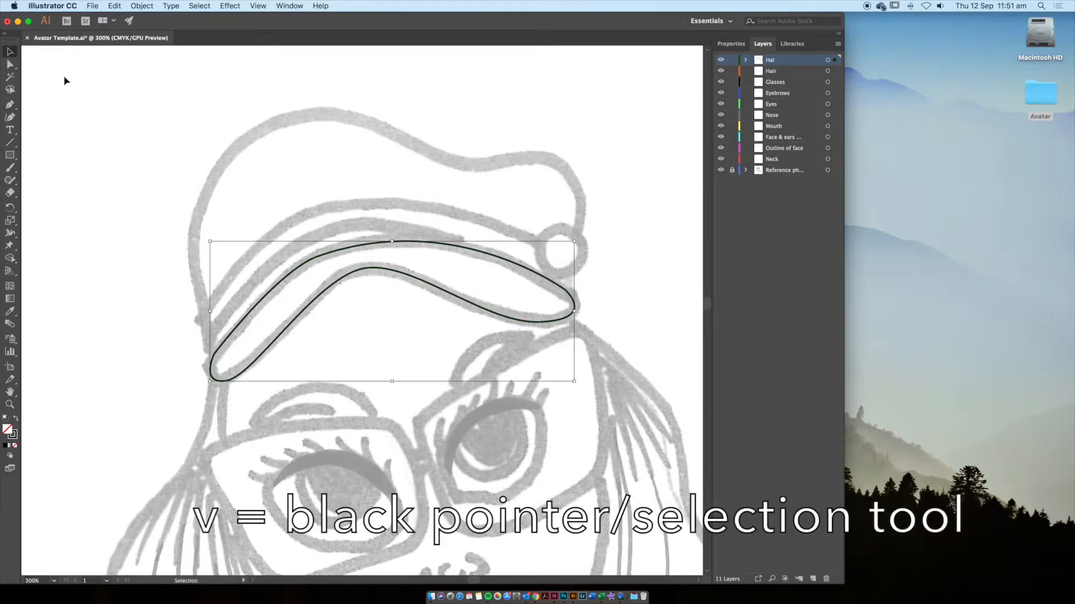
click(249, 205)
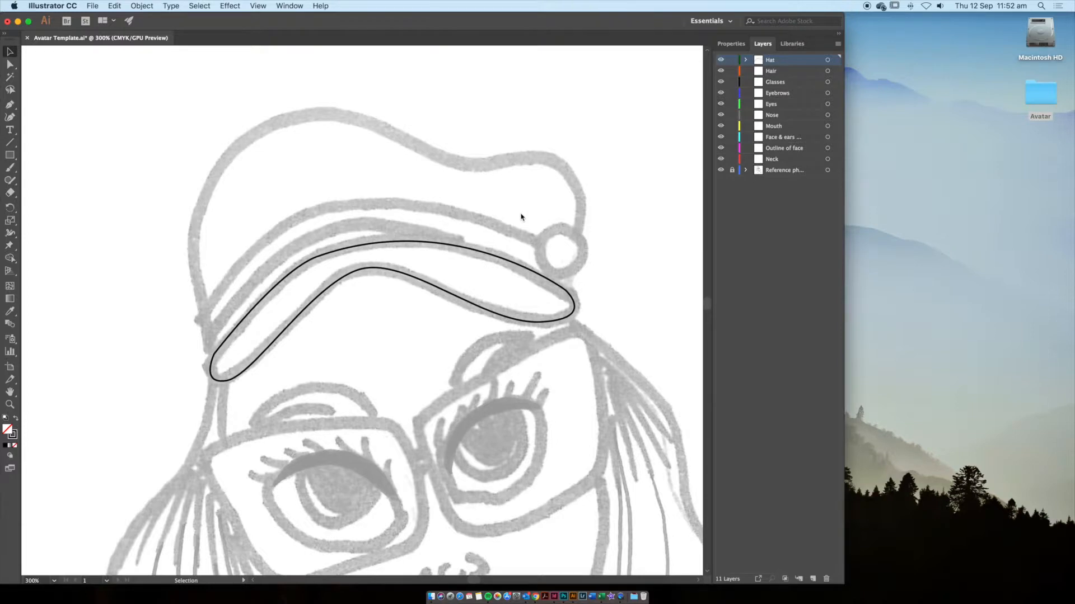
Trace the hat's crown with the Pen tool from the brim's left end over the top to its right end.
key(p)
click(215, 365)
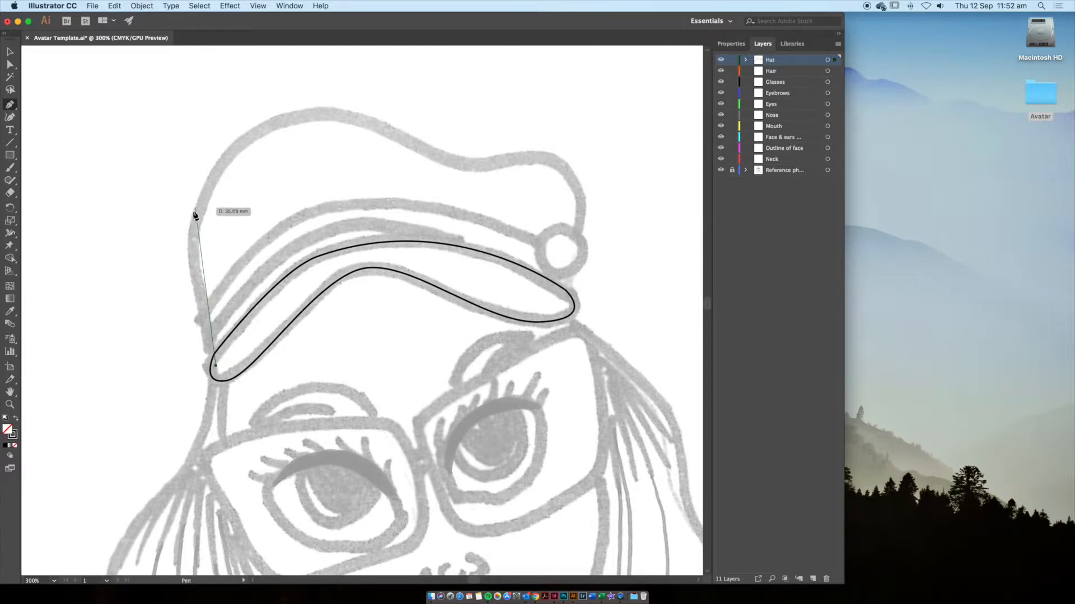
drag(196, 224, 204, 172)
drag(314, 114, 367, 112)
drag(467, 165, 565, 163)
click(575, 247)
drag(577, 250, 559, 313)
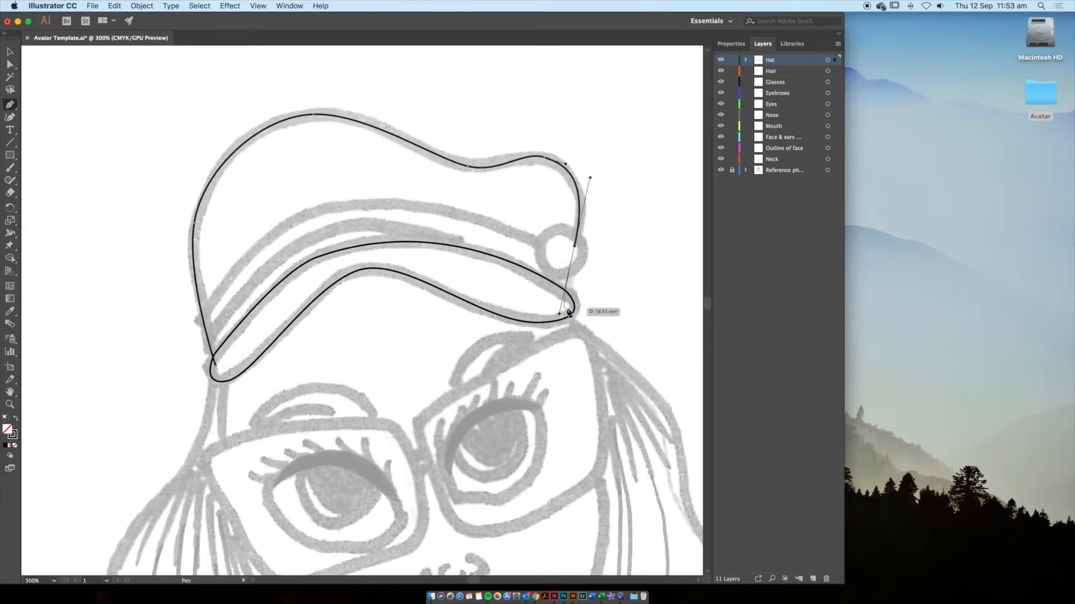
click(569, 307)
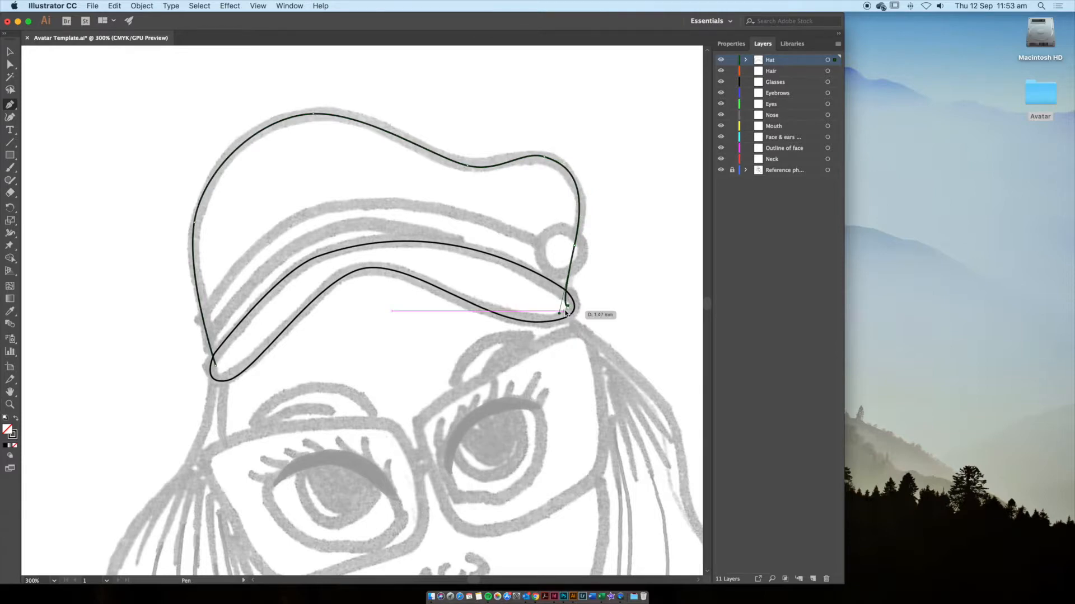
Close the crown shape with rough straight segments running inside the brim back to the start point.
click(436, 264)
click(316, 270)
click(251, 333)
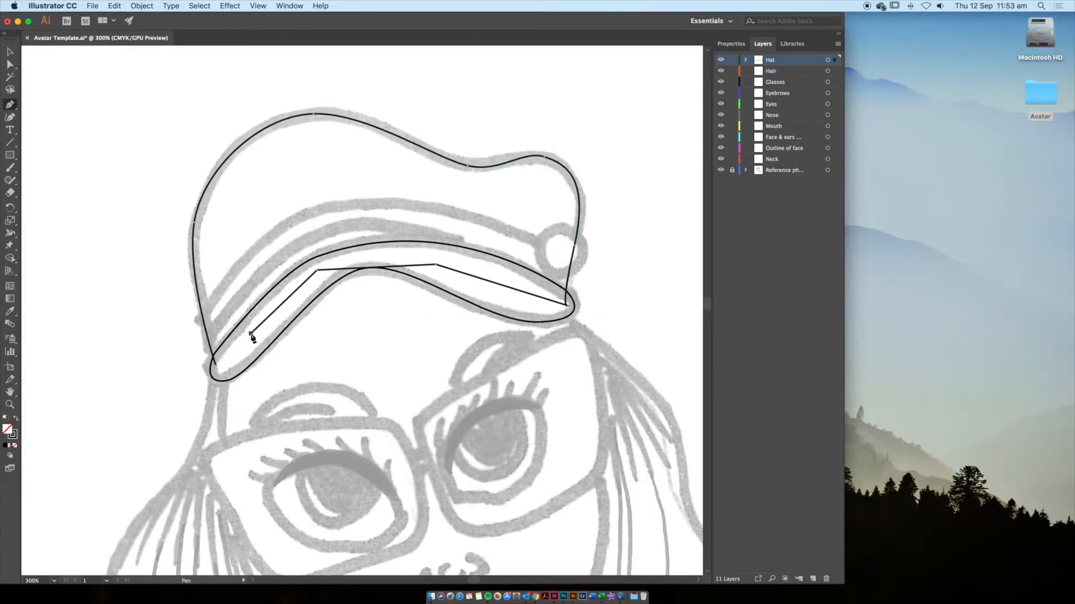
click(215, 364)
key(super+z)
Refine the curve at the dip in the crown's top edge with Direct Selection and nudge the crown outline slightly.
click(9, 65)
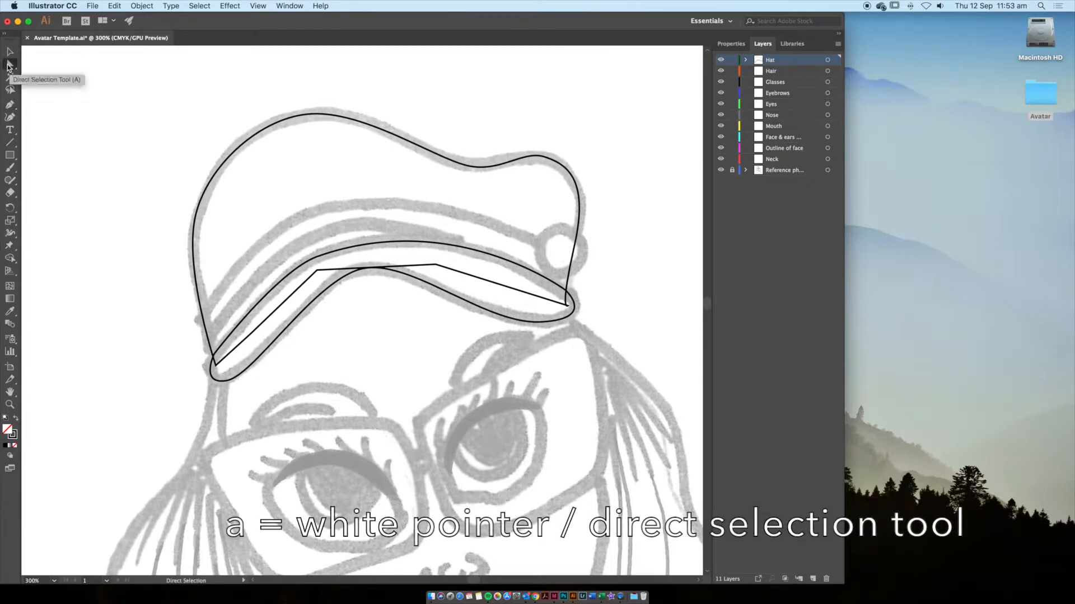
click(480, 168)
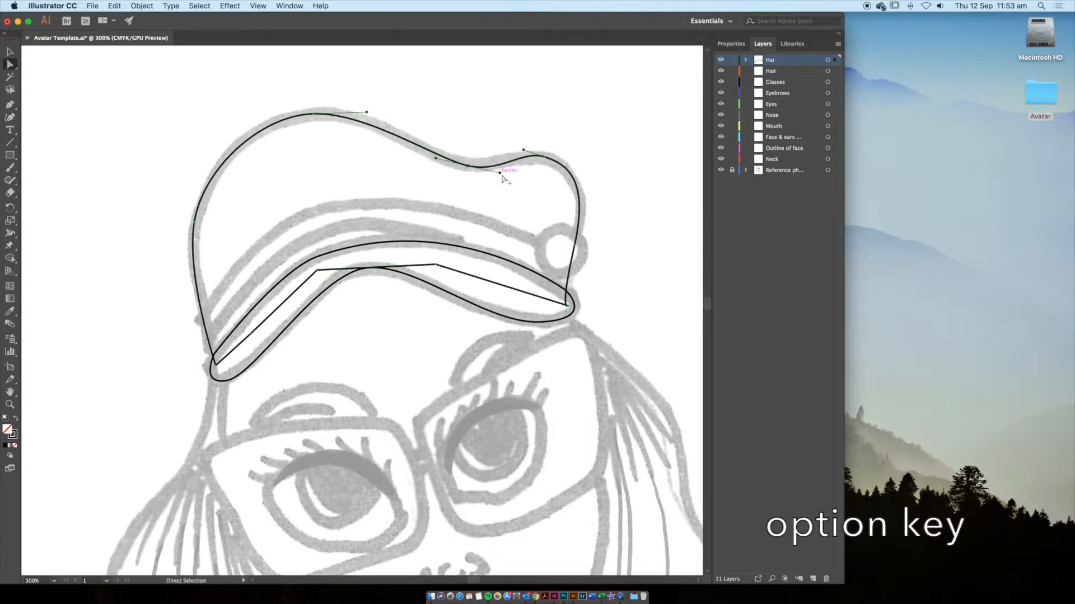
drag(500, 174, 462, 165)
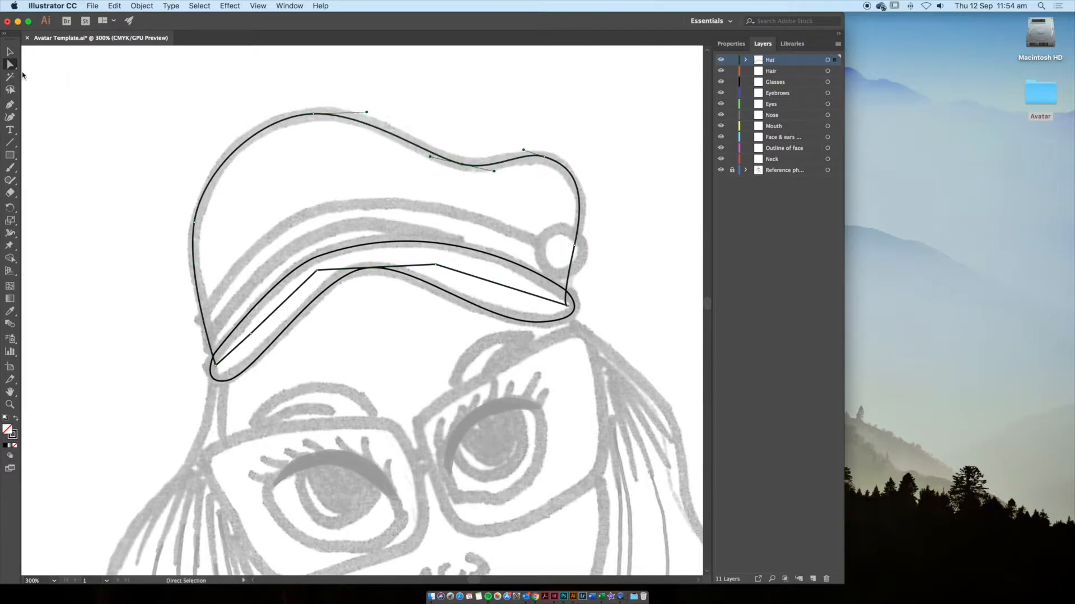
click(10, 52)
mouse_move(378, 131)
mouse_down()
mouse_move(379, 107)
mouse_move(378, 130)
mouse_up()
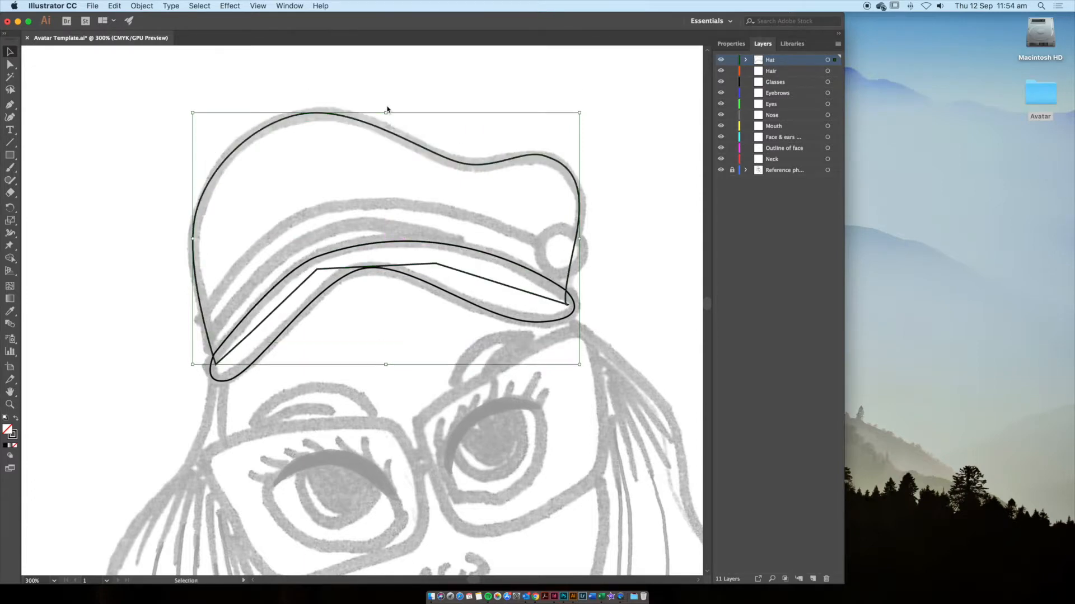
click(391, 99)
Trace the hatband's lower and upper edges across the crown just above the brim with the Pen tool.
key(p)
click(201, 312)
click(208, 335)
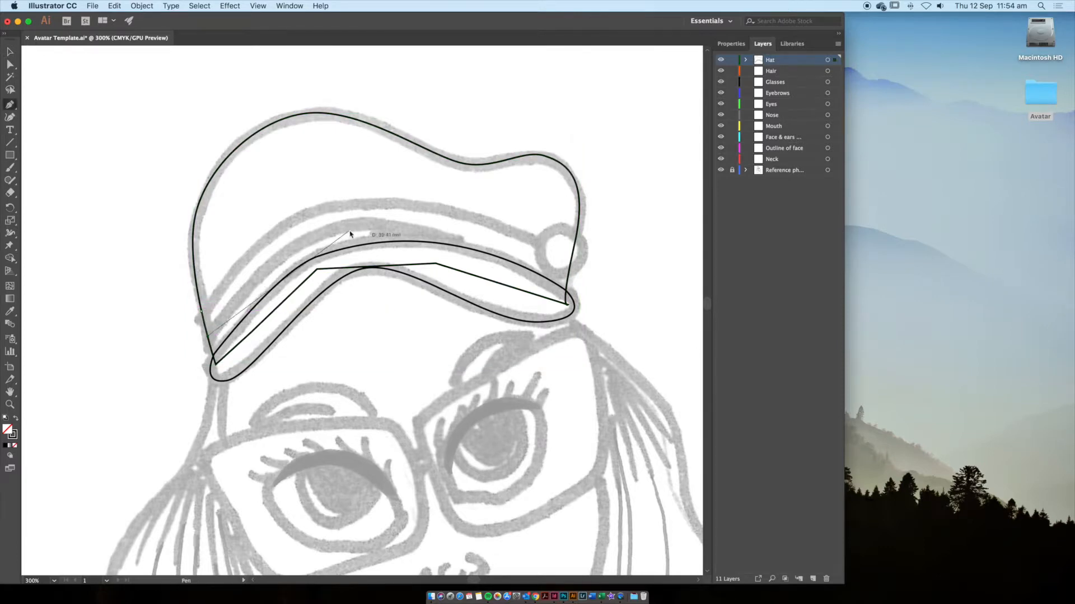
drag(348, 224, 415, 219)
drag(563, 277, 637, 323)
drag(353, 200, 249, 216)
click(202, 310)
super+click(289, 181)
Draw a circle with the Ellipse tool over the round button at the hatband's right end.
key(m)
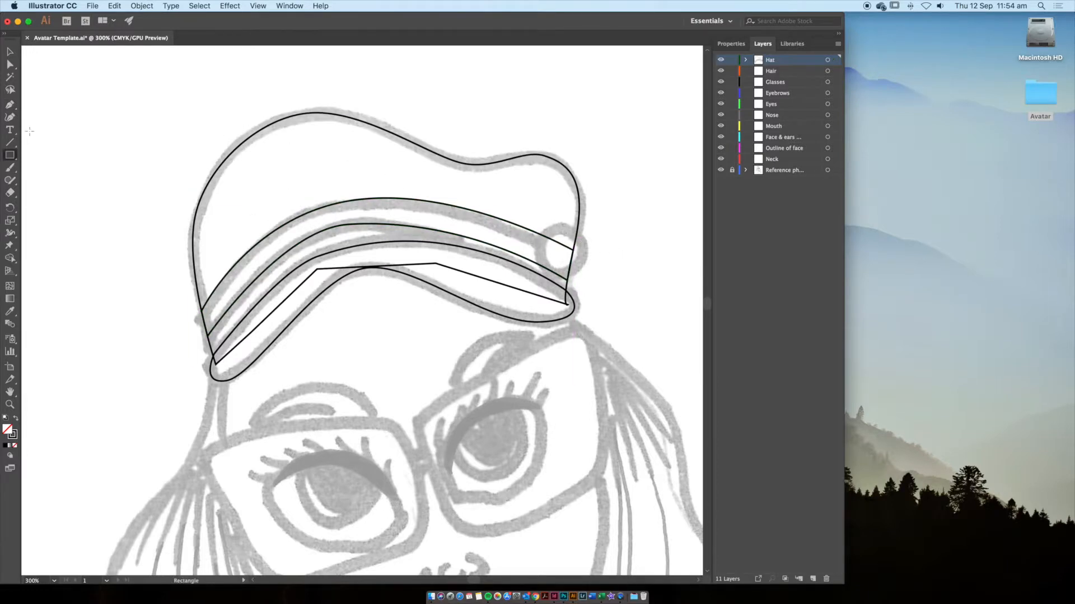
click(9, 158)
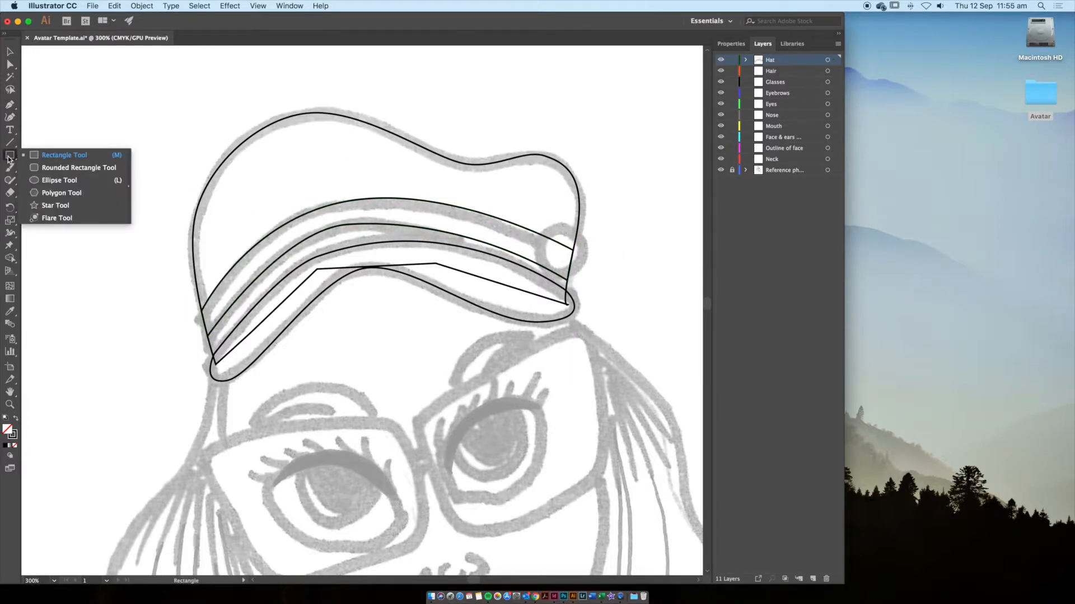
click(82, 181)
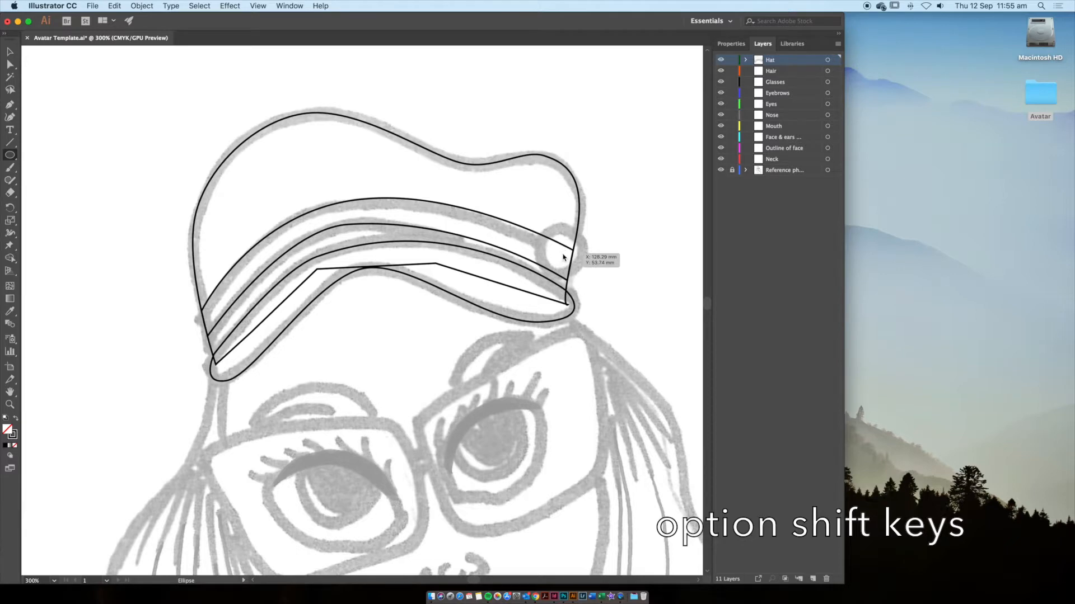
mouse_move(562, 254)
mouse_down()
mouse_move(572, 278)
mouse_move(607, 281)
mouse_up()
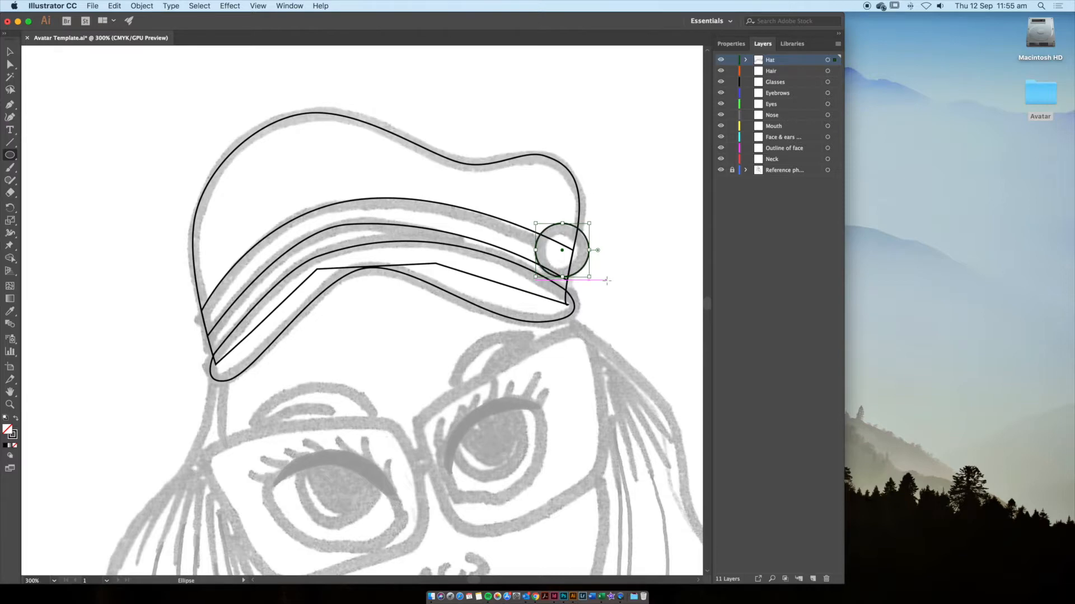
Fill the hat's crown shape with a dark purple chosen in the Color Picker.
key(v)
click(172, 144)
click(264, 132)
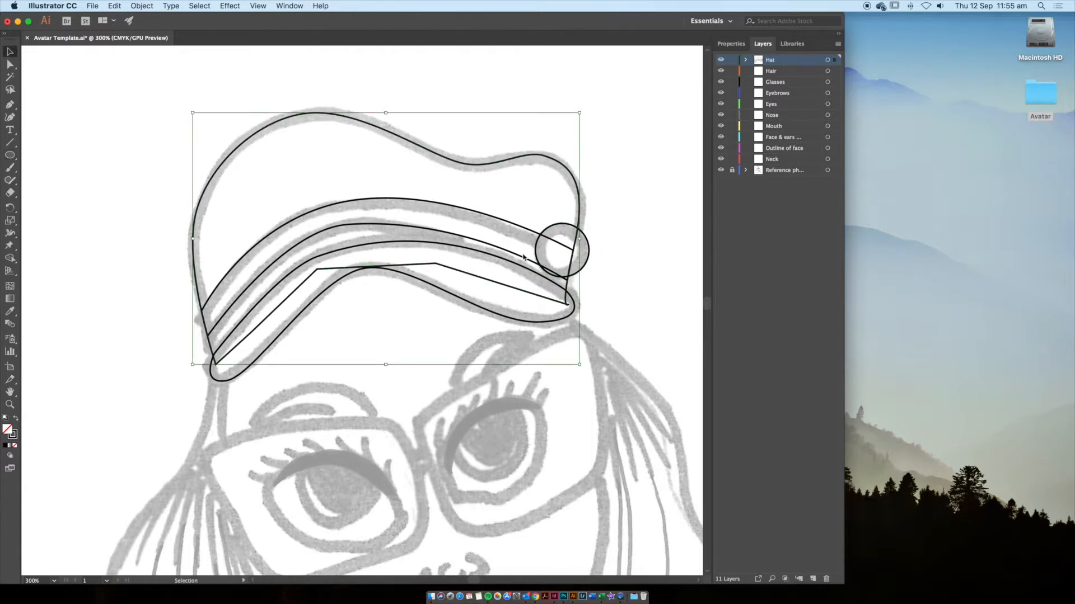
double_click(8, 433)
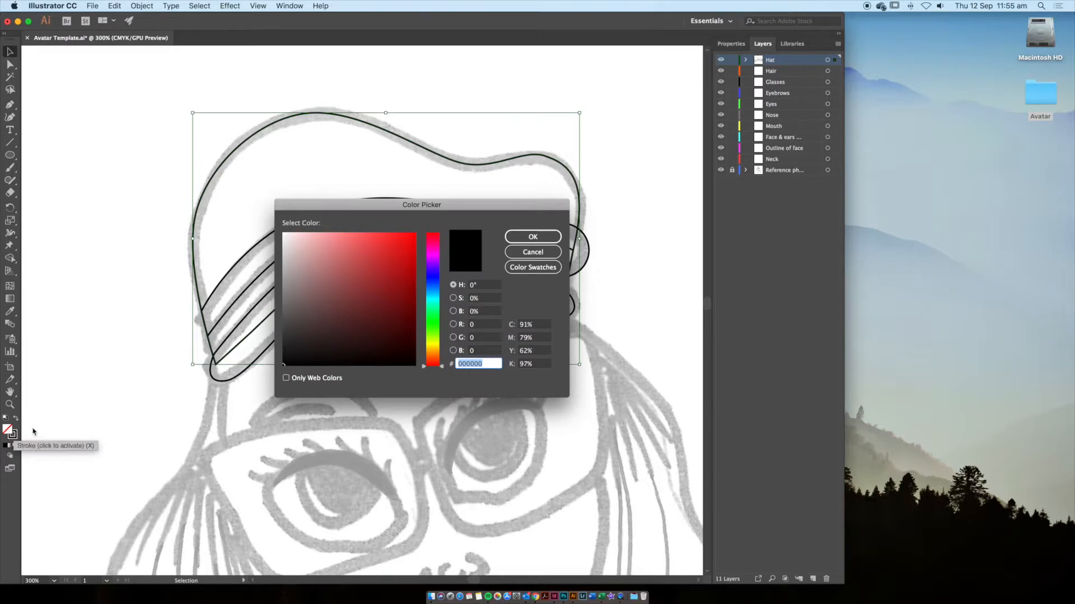
drag(432, 364, 433, 350)
drag(400, 265, 416, 233)
drag(442, 351, 443, 276)
click(353, 266)
drag(352, 268, 348, 275)
drag(441, 276, 442, 269)
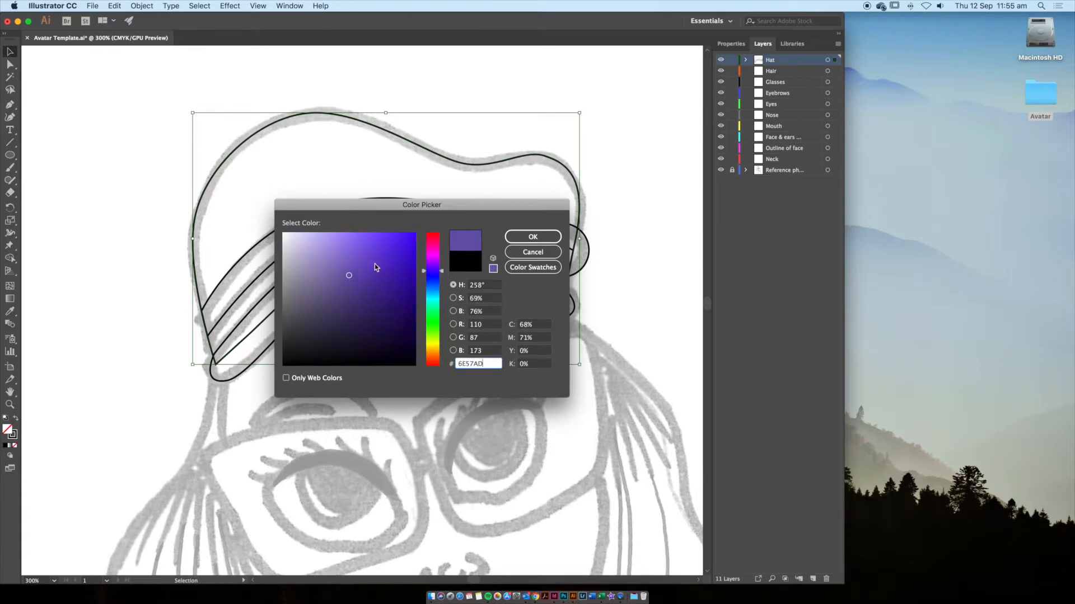
click(534, 238)
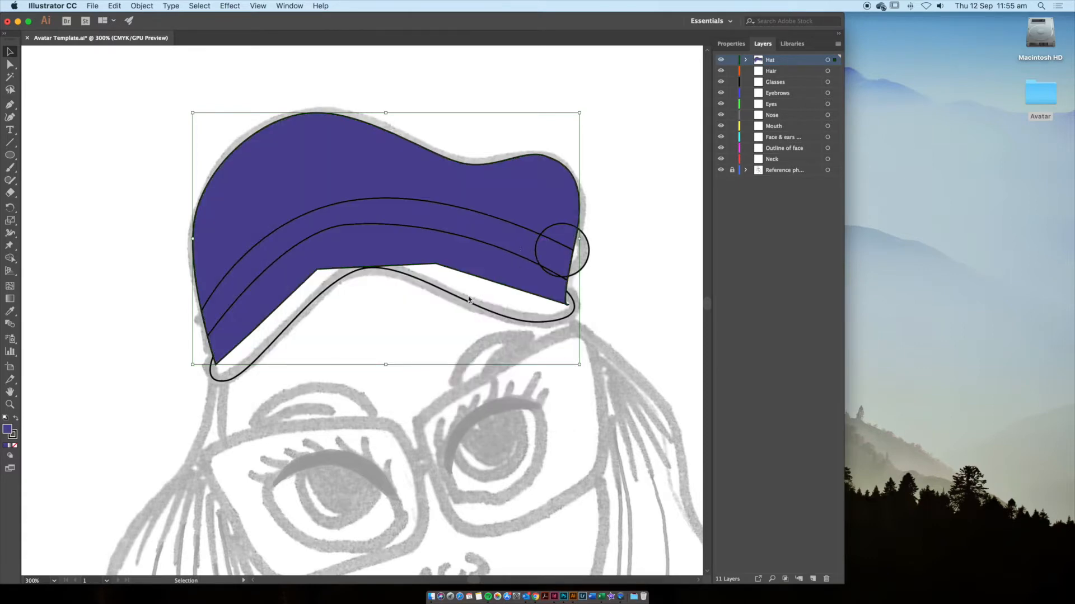
Give the hat's brim the same purple fill by sampling the crown with the Eyedropper tool.
click(465, 302)
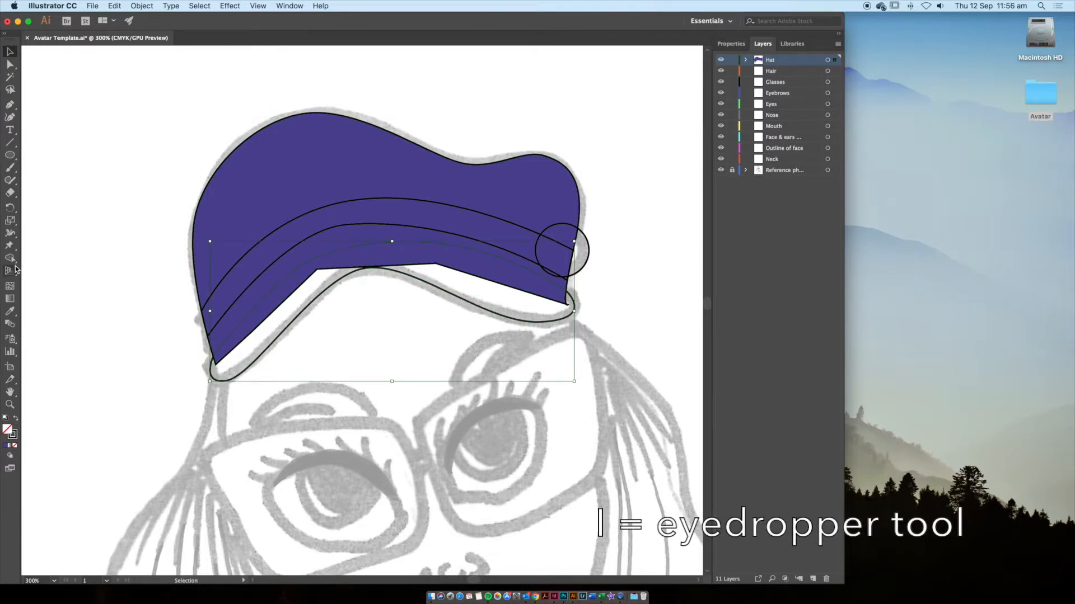
click(11, 312)
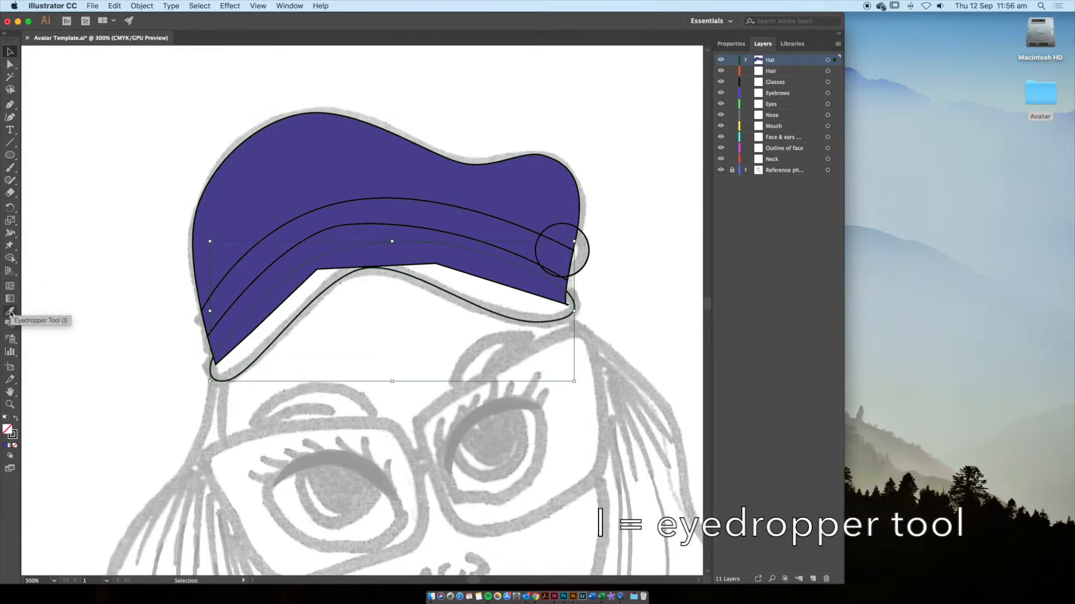
click(281, 190)
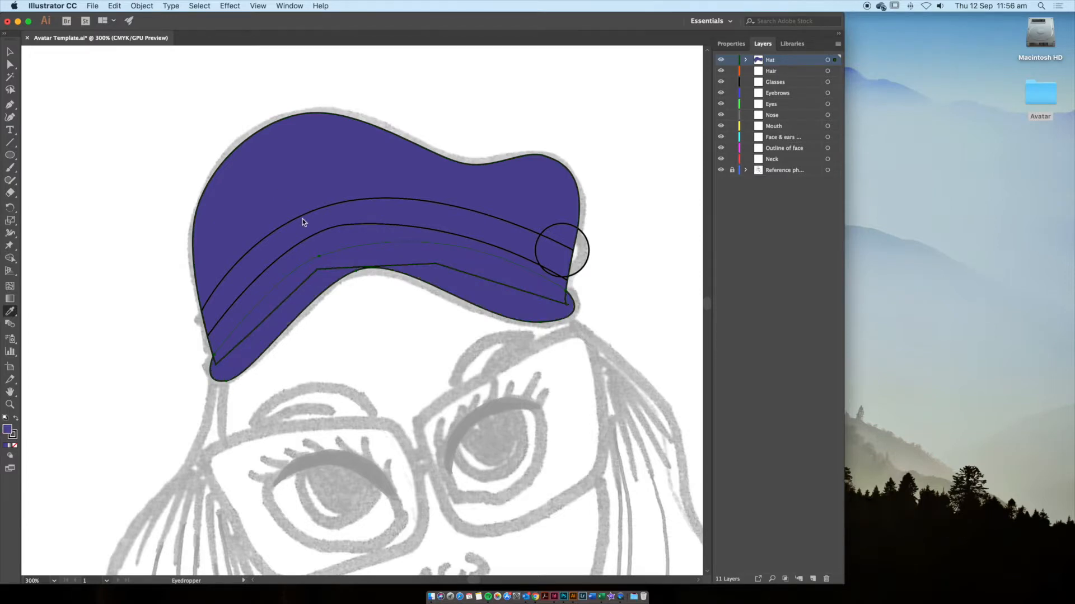
Send the hat's crown shape to the back, behind the brim.
key(v)
click(366, 163)
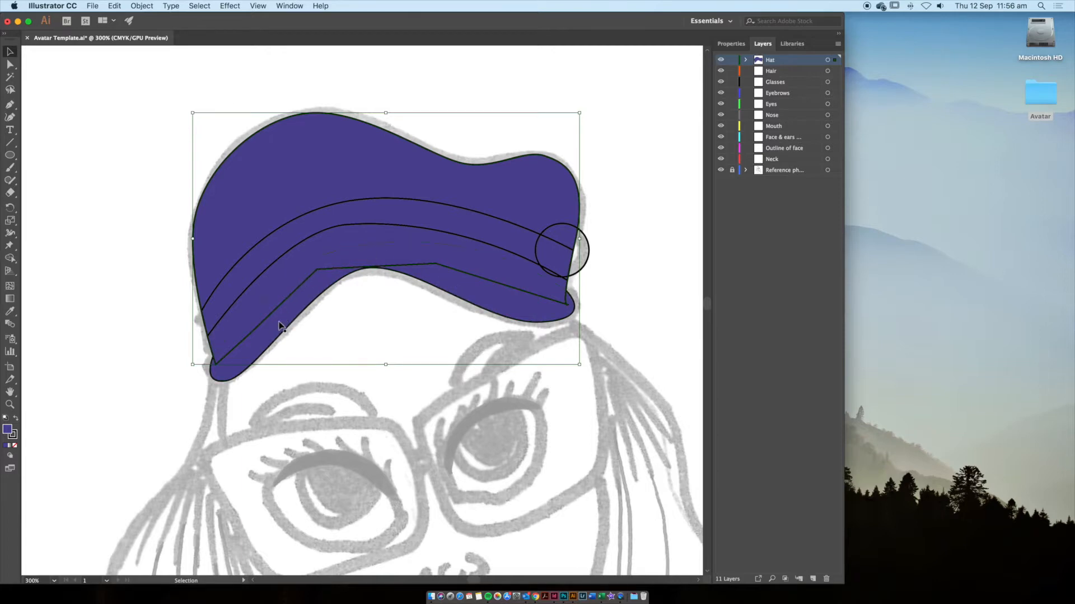
right_click(302, 167)
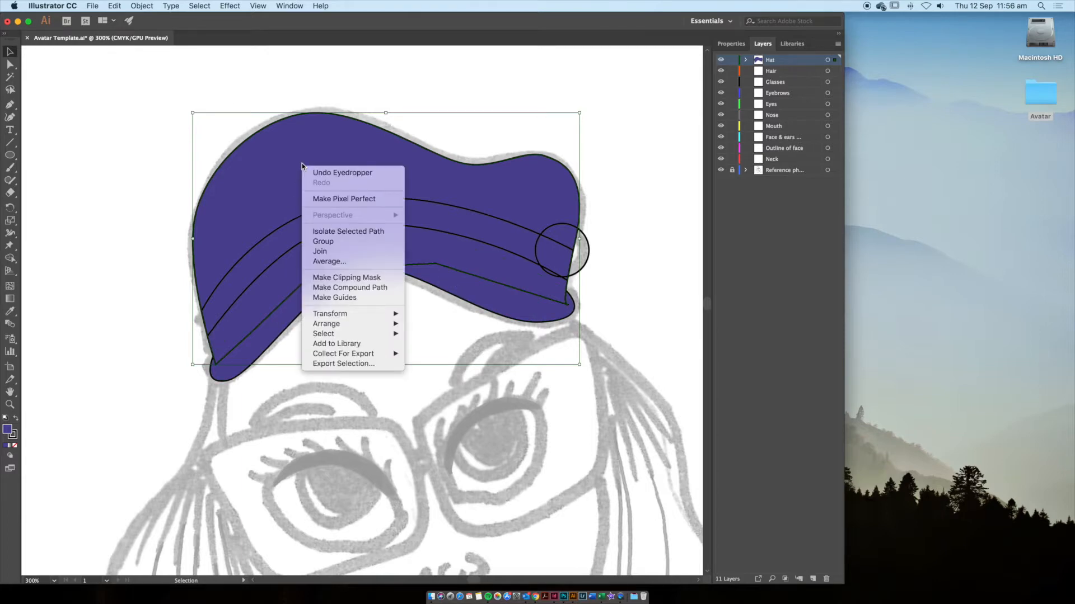
mouse_move(342, 329)
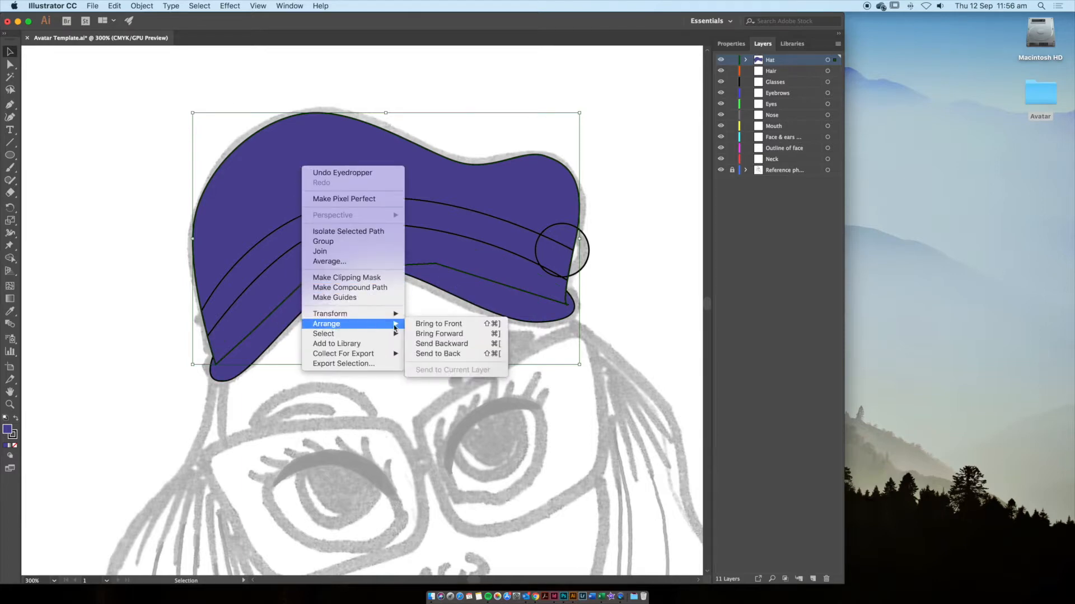
click(458, 359)
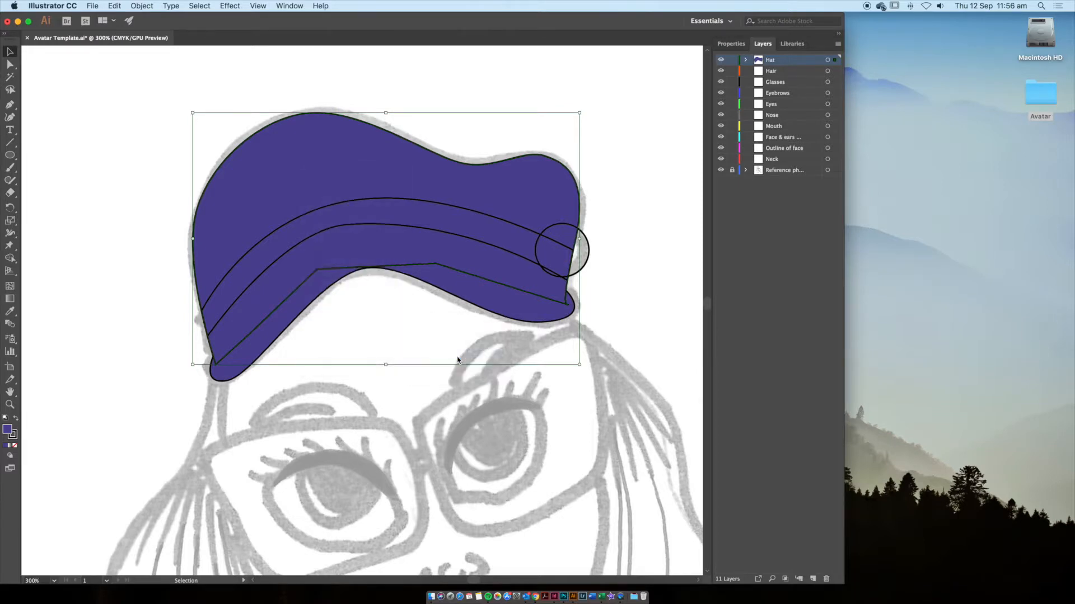
click(454, 280)
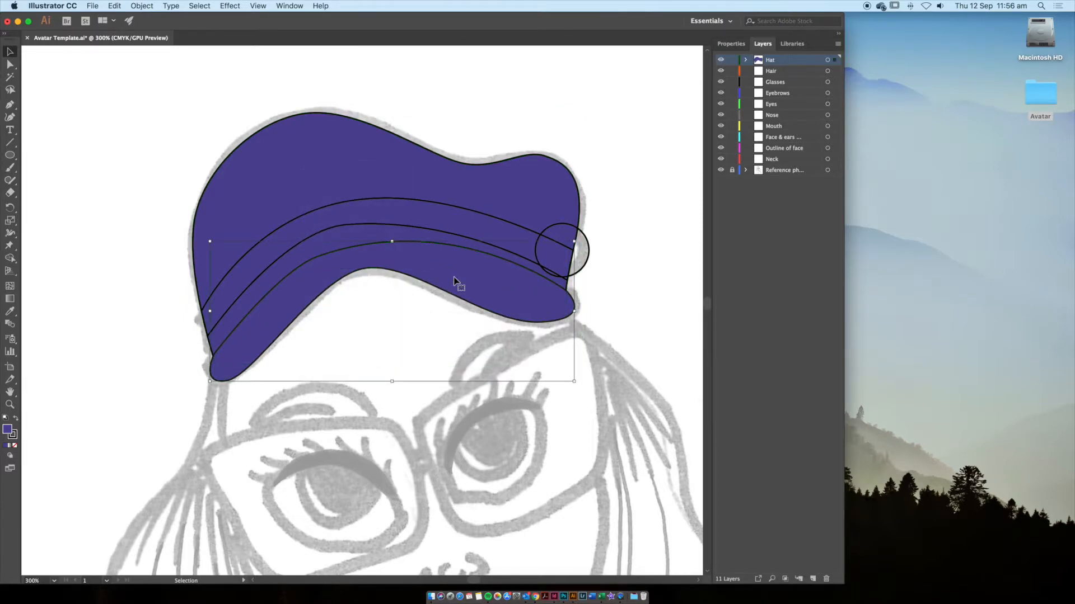
Fill the hatband shape with a bright blue.
click(424, 225)
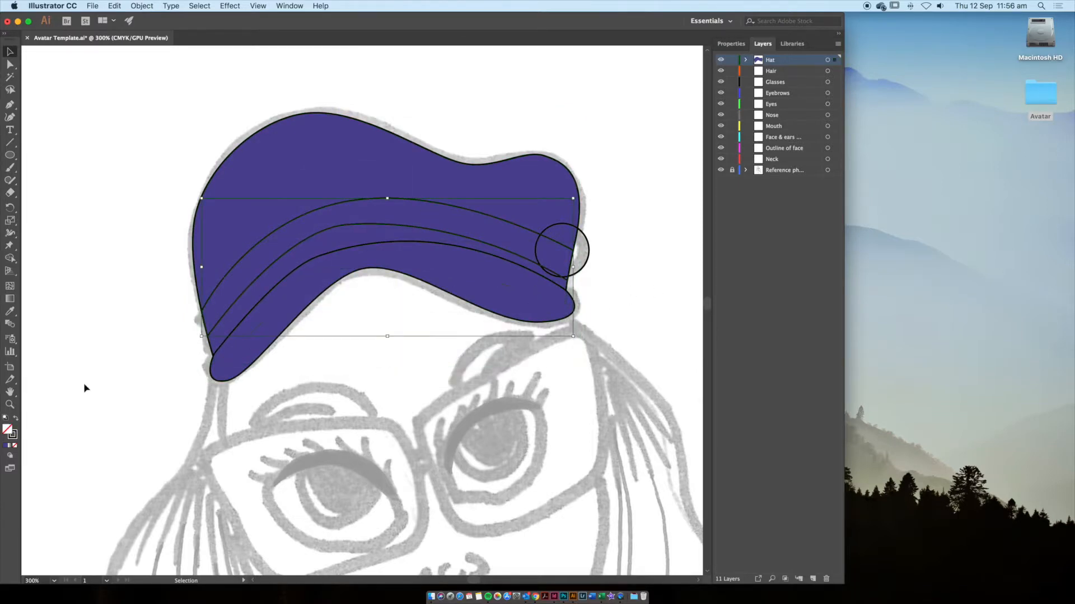
double_click(8, 431)
click(412, 253)
drag(442, 367, 441, 291)
drag(403, 252, 391, 277)
click(533, 237)
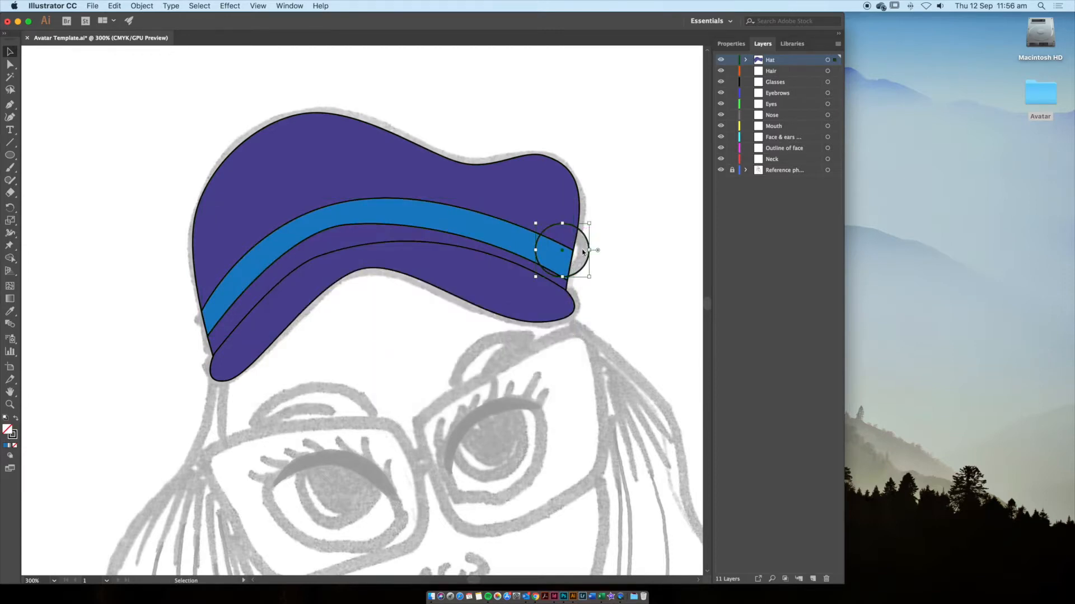
Fill the round button at the hatband's end with yellow E0CD1E and clear the selection.
double_click(8, 431)
drag(441, 365, 441, 353)
click(403, 247)
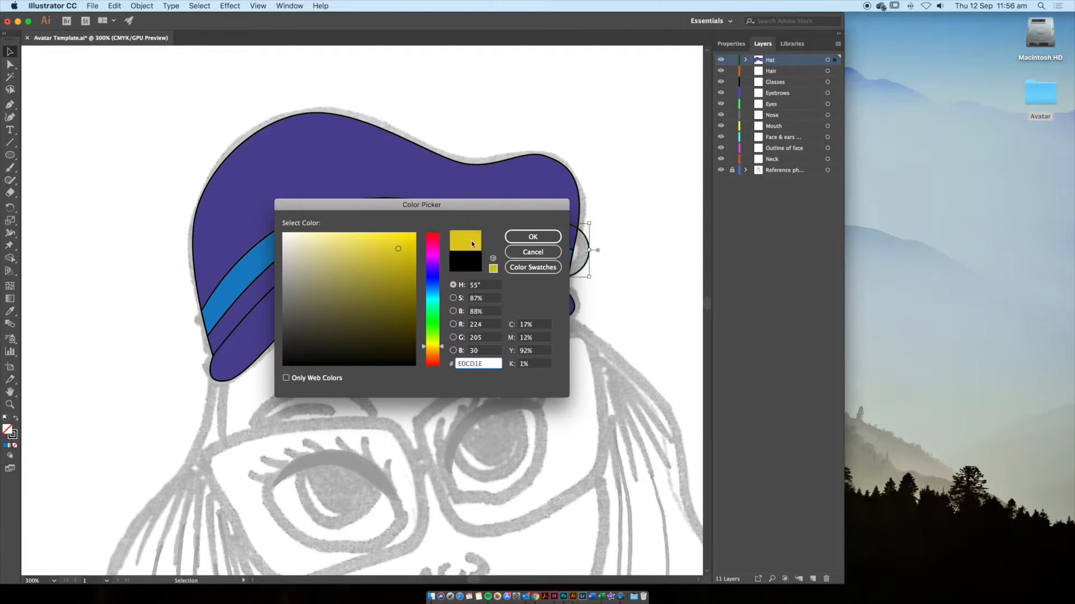
click(532, 237)
click(625, 248)
click(476, 225)
click(366, 369)
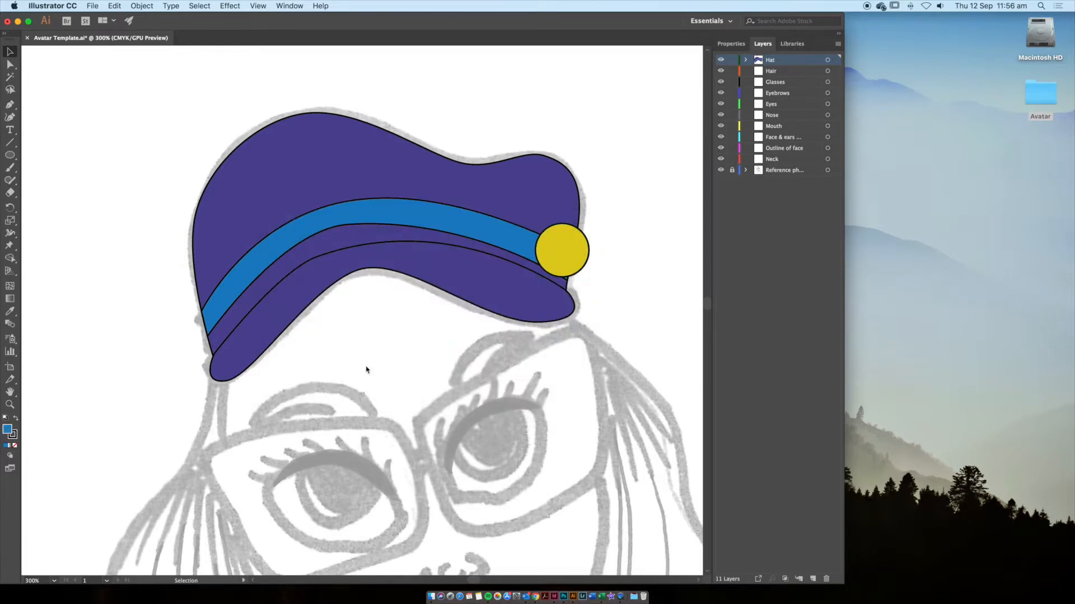
Remove the black stroke from the blue hatband by setting it to None.
click(378, 218)
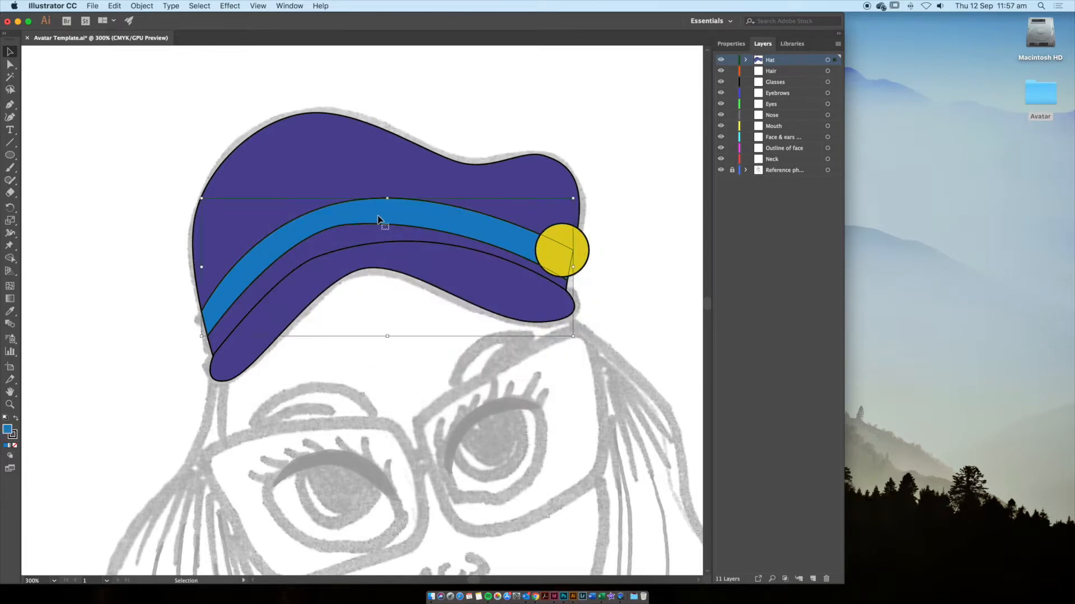
click(13, 436)
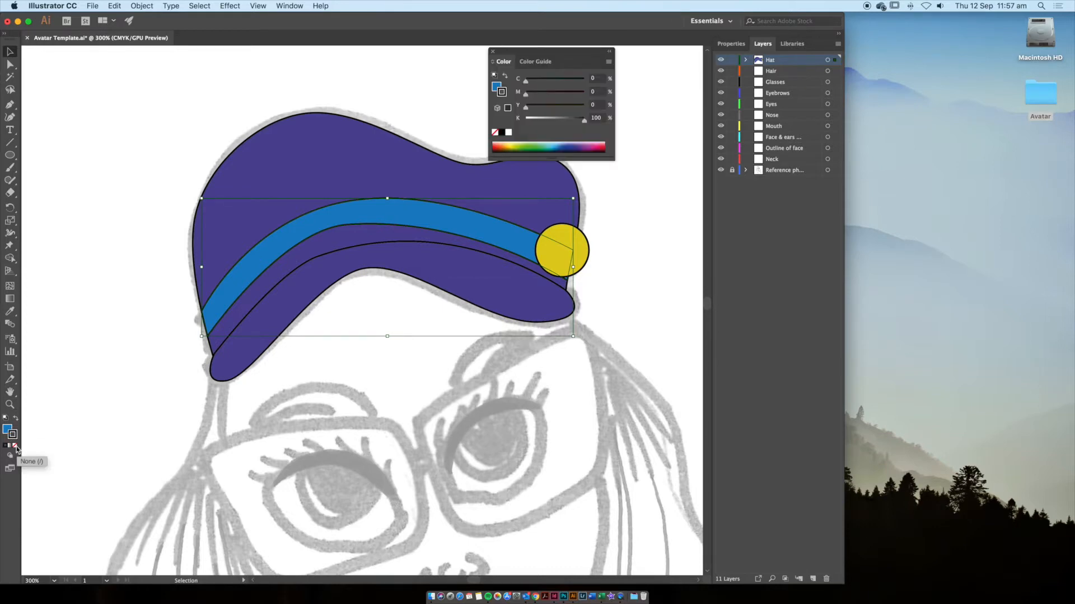
click(16, 446)
click(346, 383)
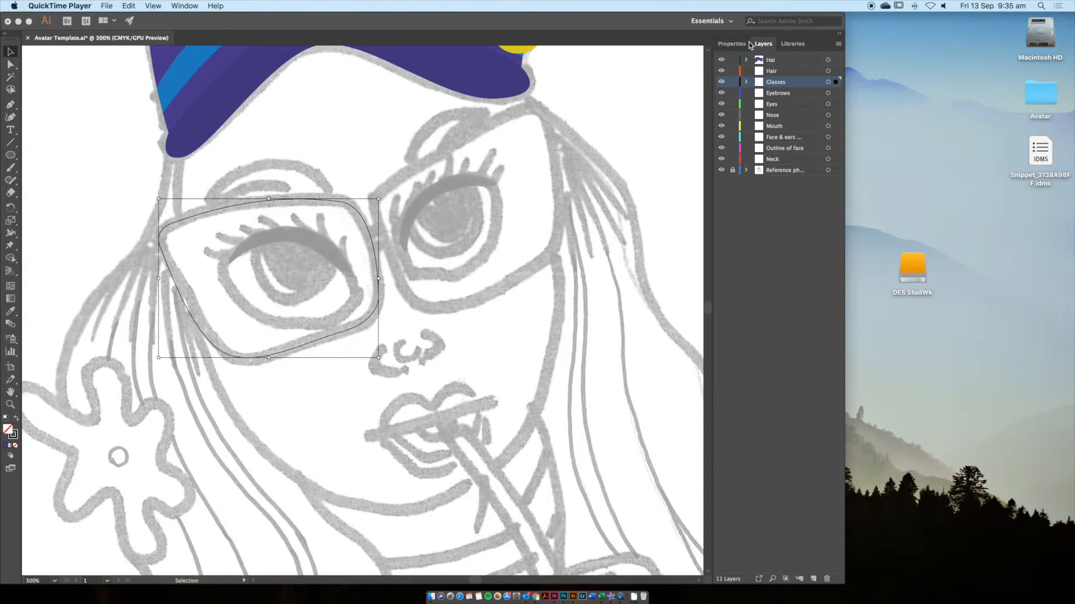
Set the stroke weight of the traced glasses frame to 7 pt.
click(732, 46)
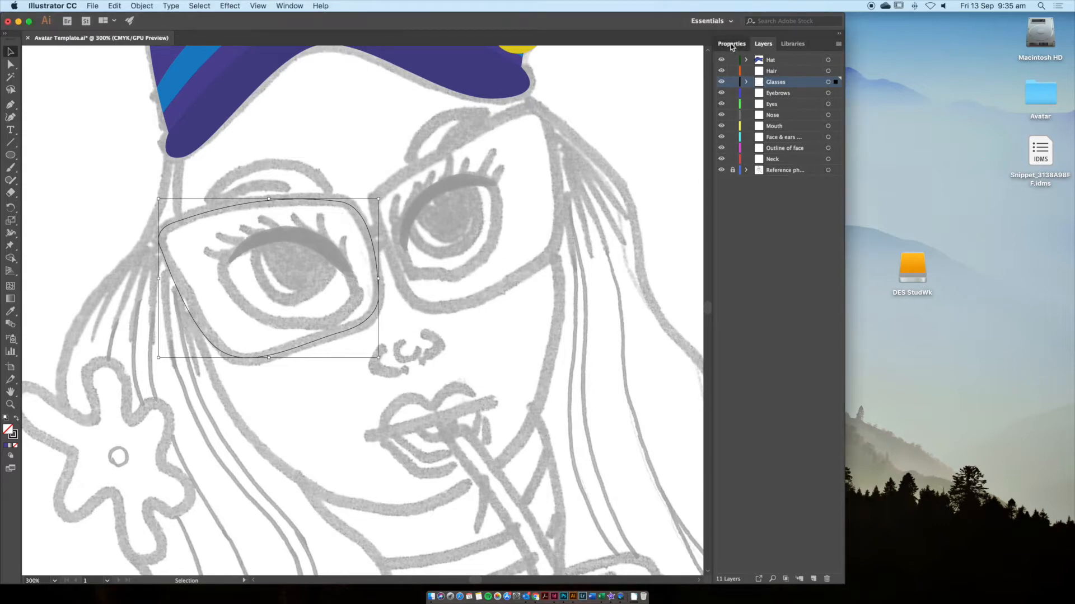
click(731, 44)
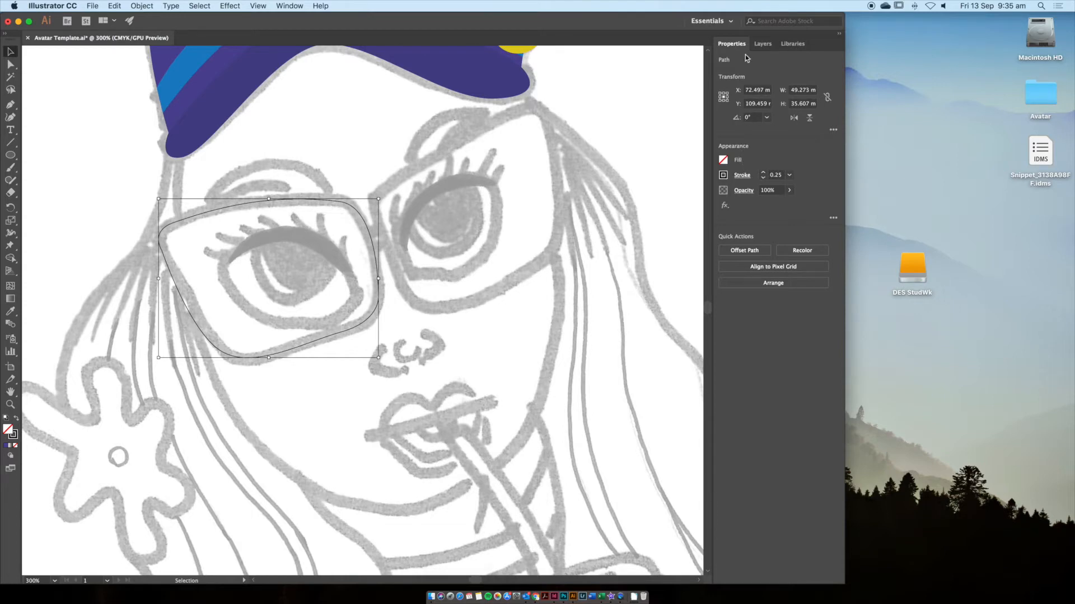
click(763, 174)
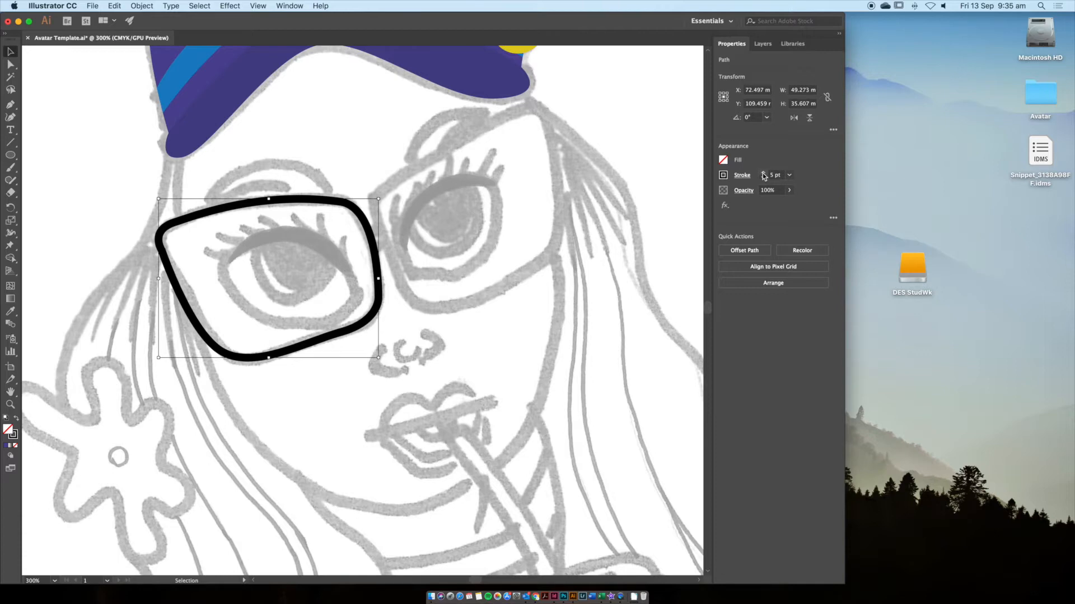
click(763, 174)
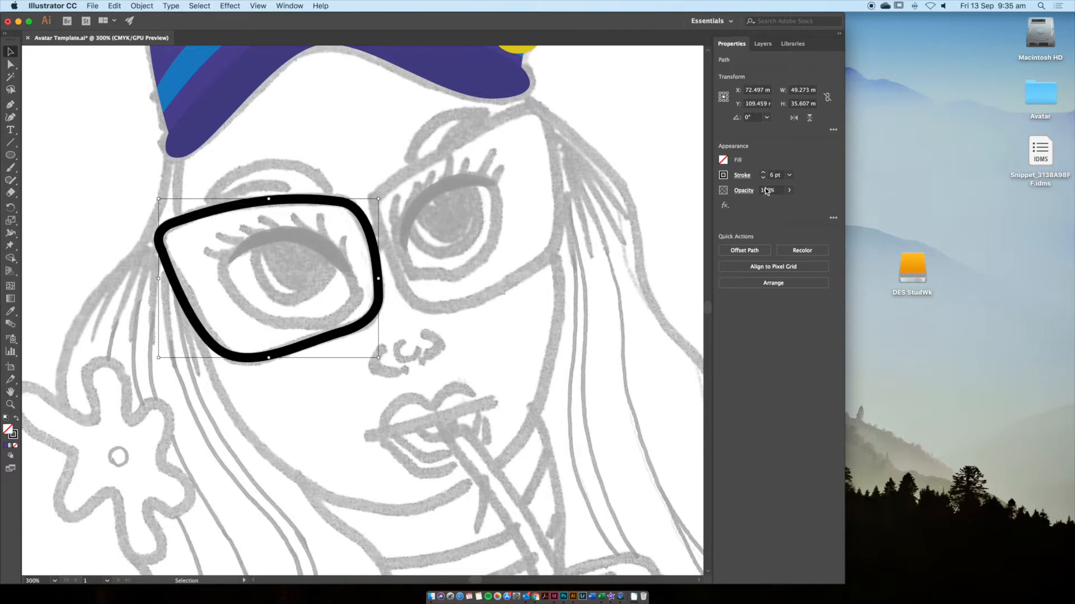
click(763, 174)
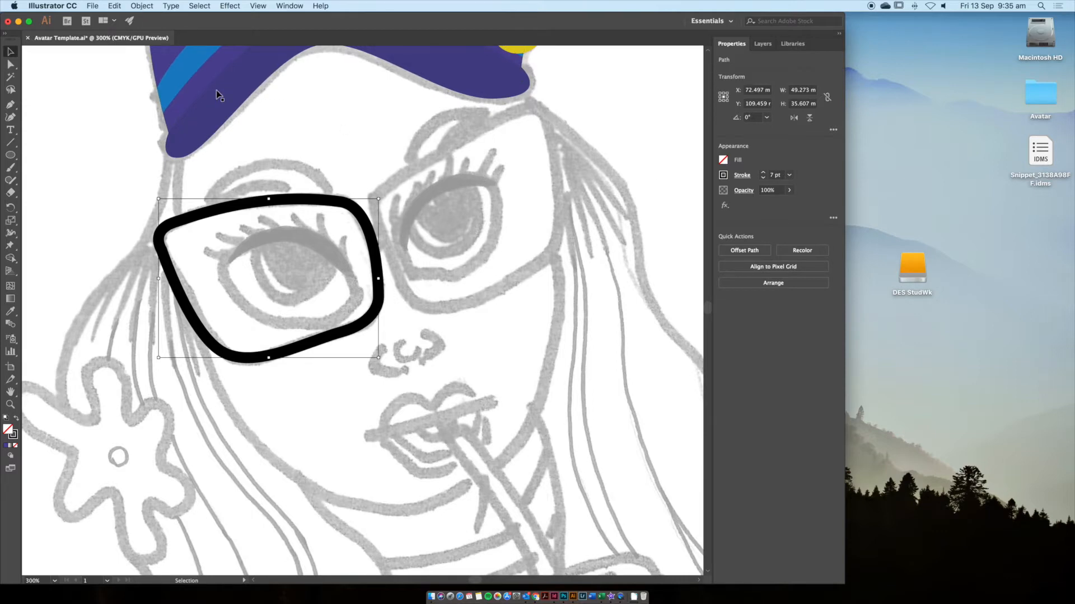
Convert the glasses frame's stroke to a filled shape with Outline Stroke and deselect it.
click(142, 6)
mouse_move(179, 229)
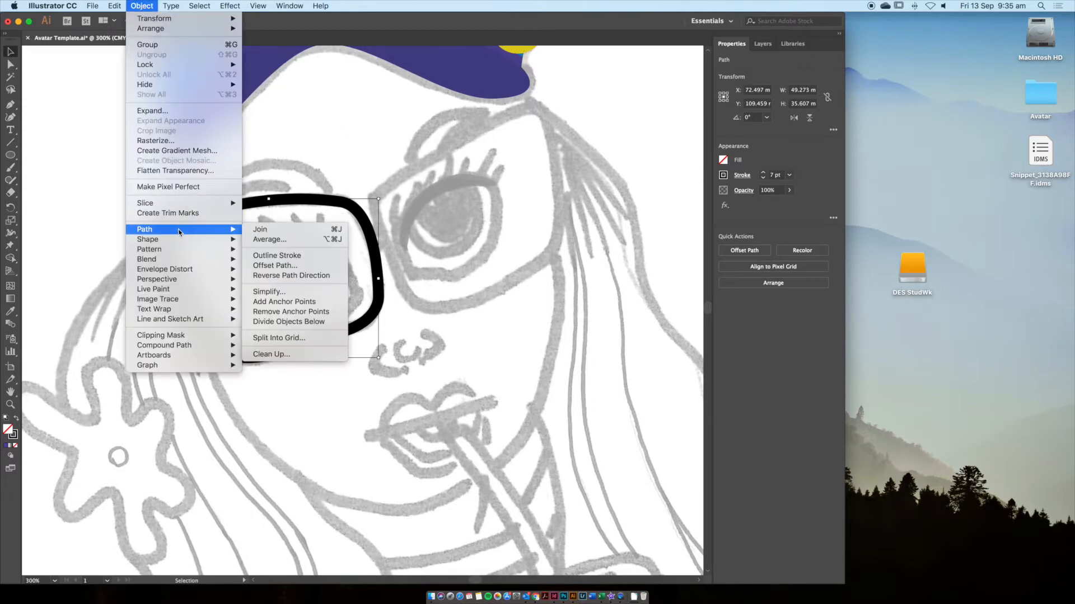
click(313, 258)
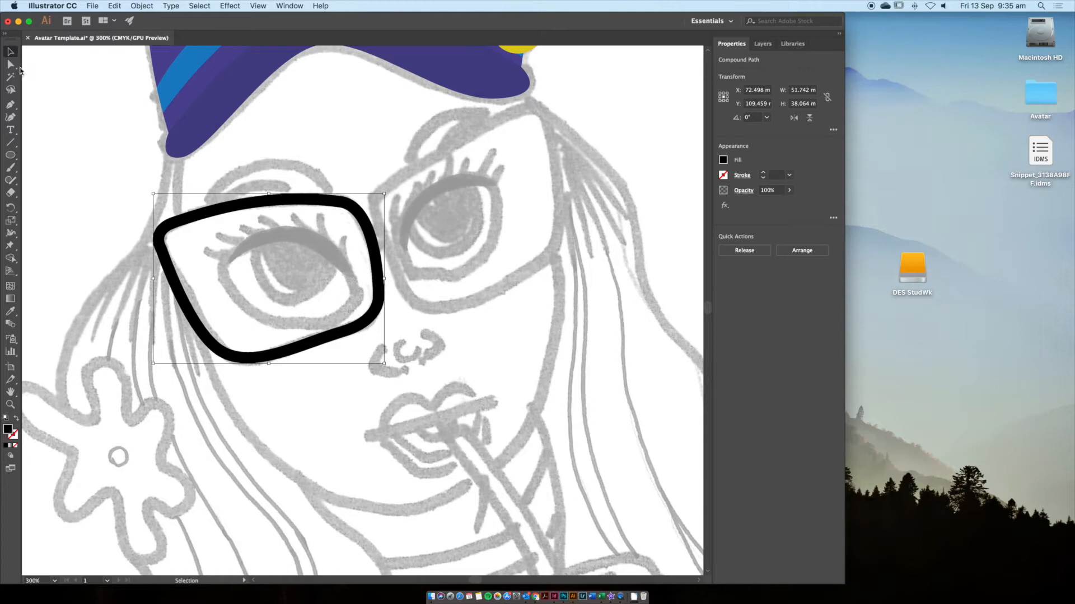
click(282, 176)
Thicken the frame's upper rim by moving two inner anchor points along its top edge downward with Direct Selection.
key(a)
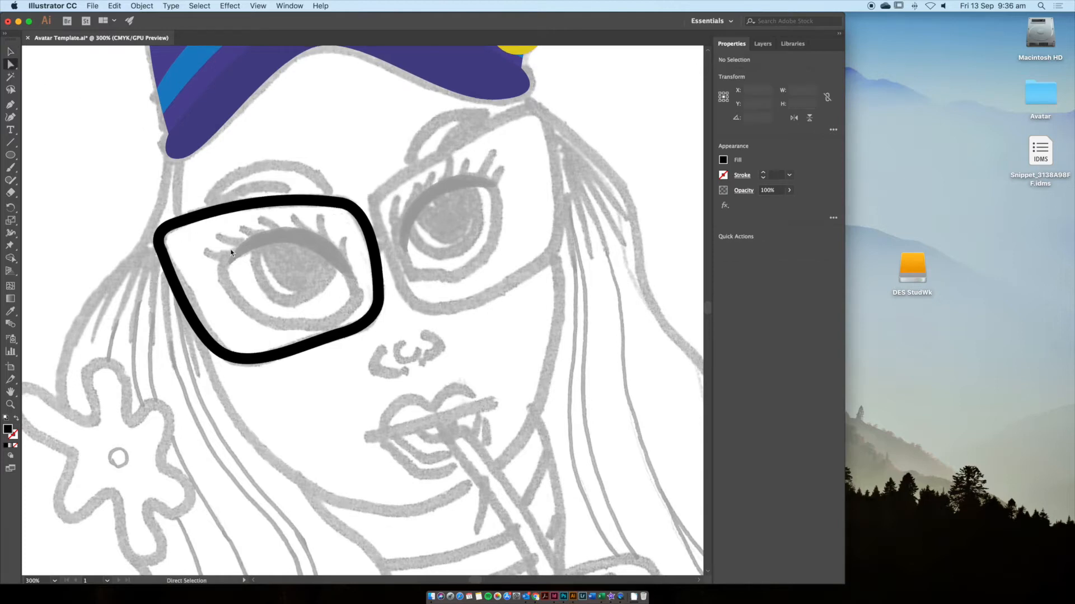
click(318, 209)
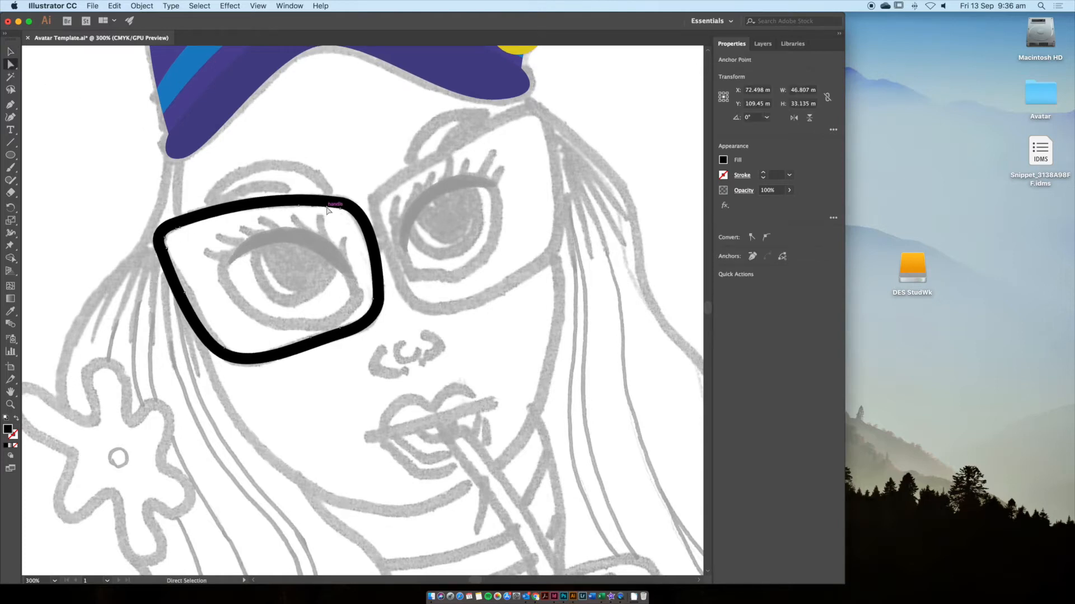
shift+click(177, 229)
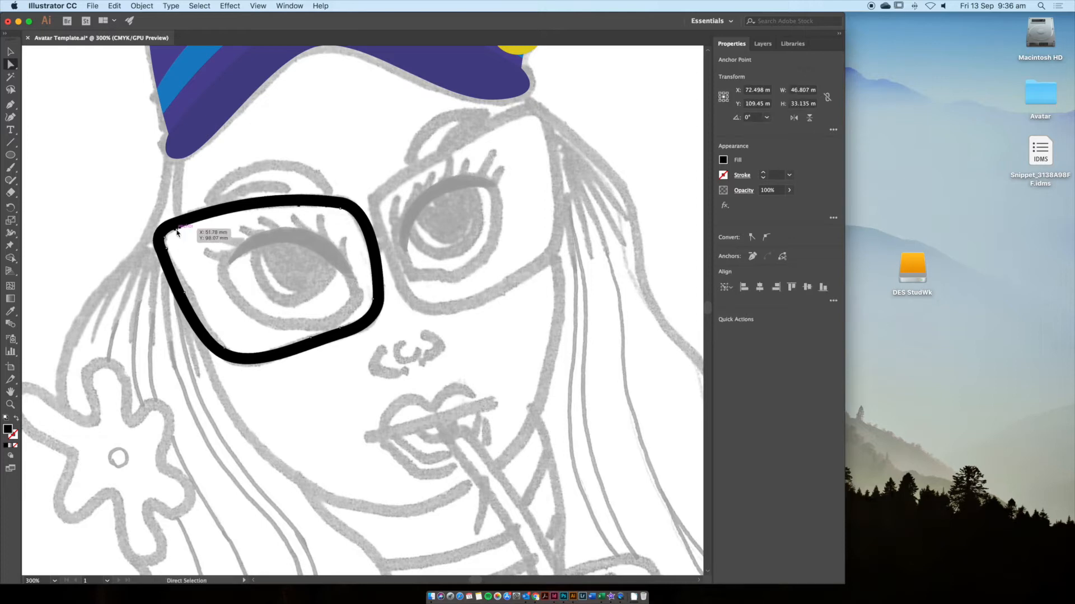
drag(176, 232, 178, 239)
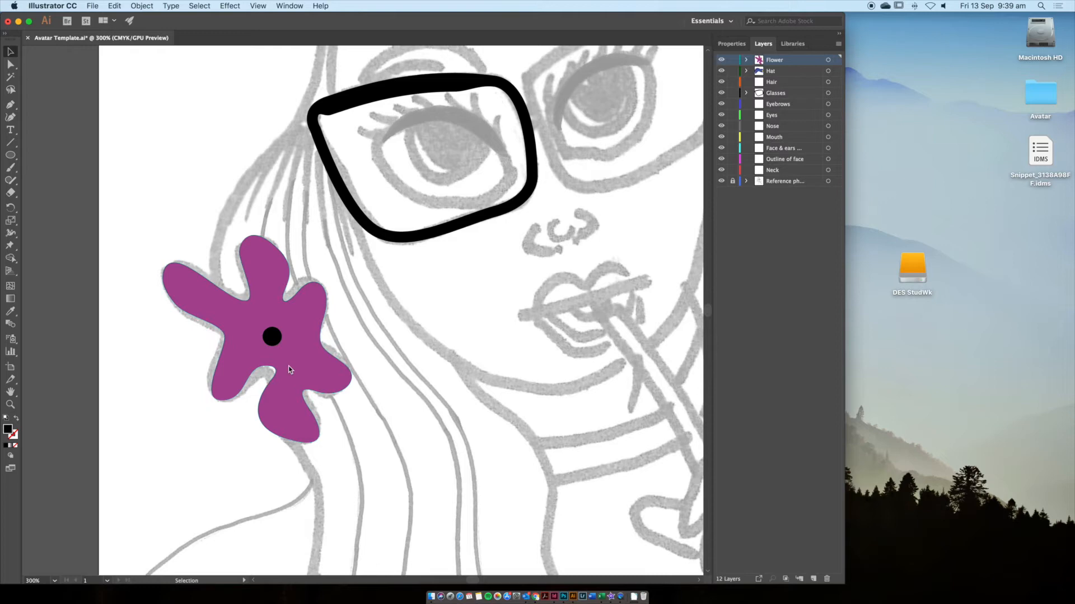
Nudge the magenta flower and its black centre circle slightly and deselect them.
mouse_move(301, 370)
mouse_down()
mouse_move(163, 427)
mouse_move(293, 365)
mouse_move(306, 372)
mouse_up()
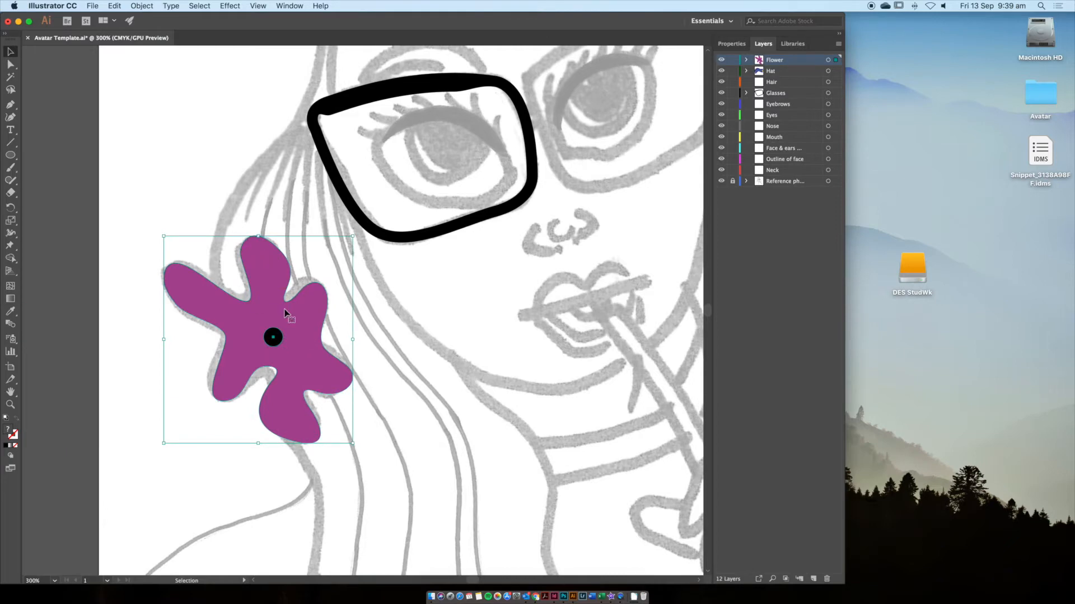
click(392, 358)
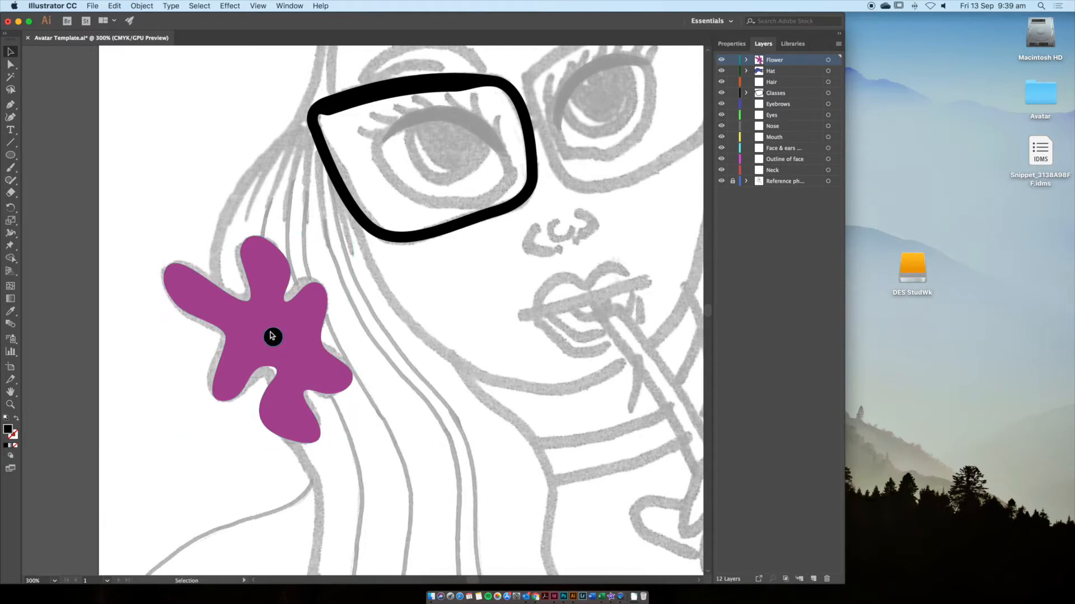
Select the magenta flower together with its black centre circle and bring up the Pathfinder options.
click(230, 327)
shift+click(272, 338)
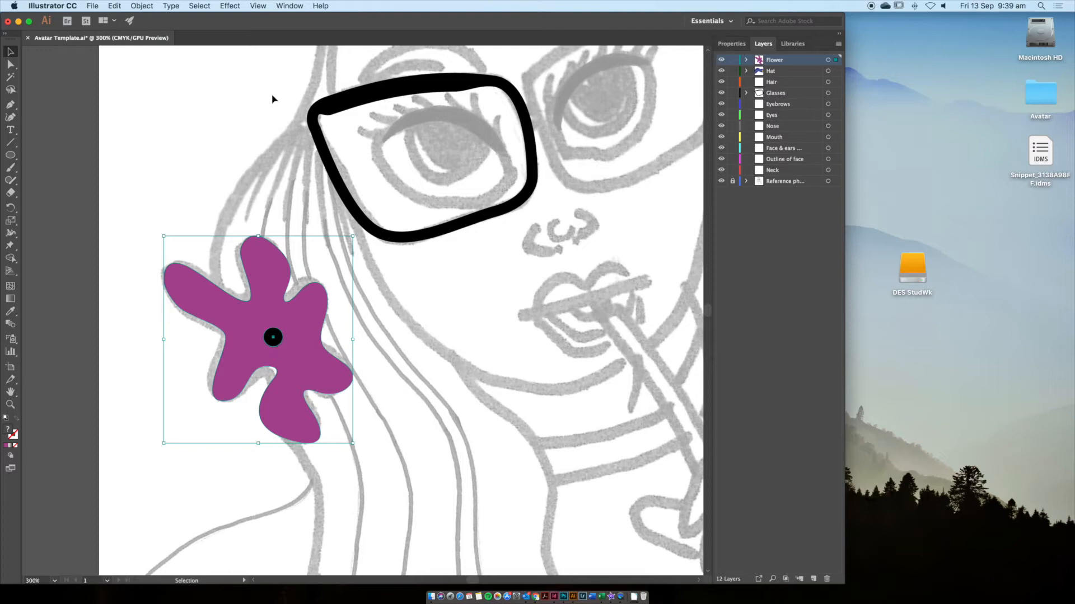
click(289, 6)
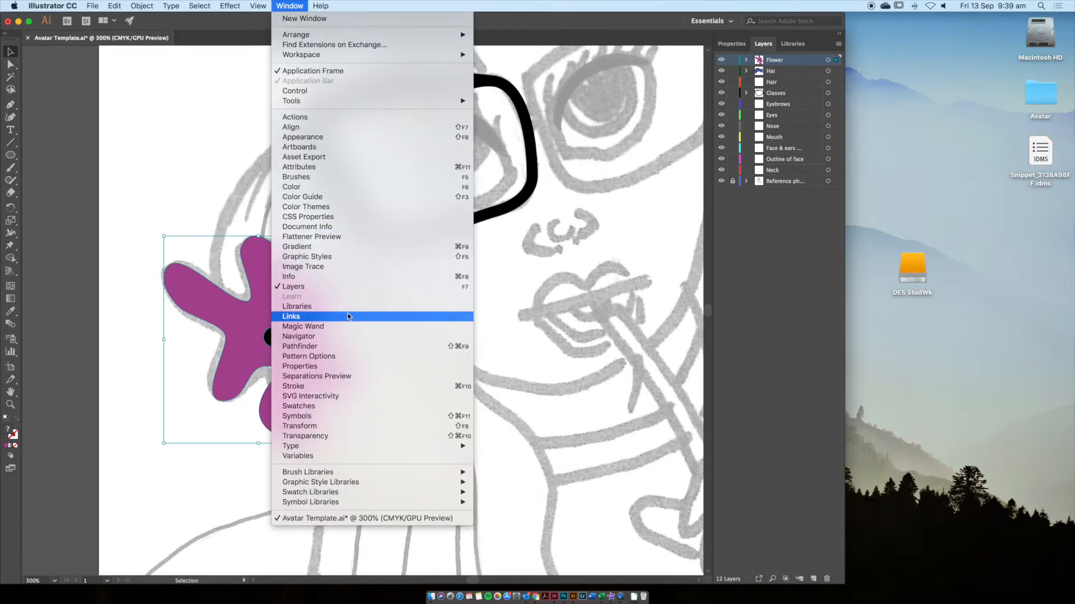
click(359, 346)
drag(500, 206, 479, 191)
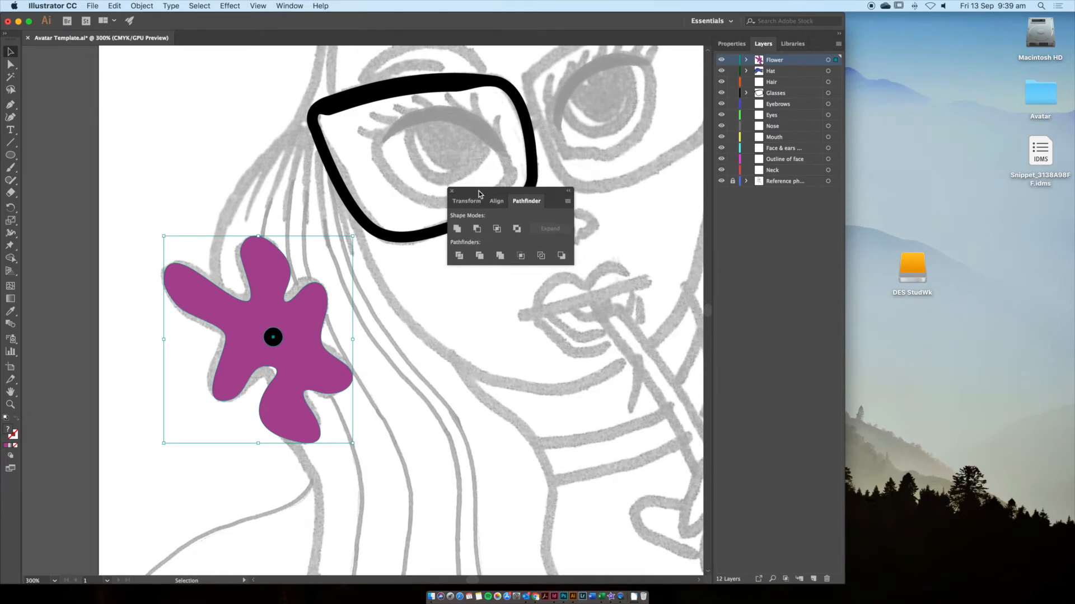
Try Minus Front and Unite on the flower and its centre circle, undoing each result.
click(477, 229)
click(406, 321)
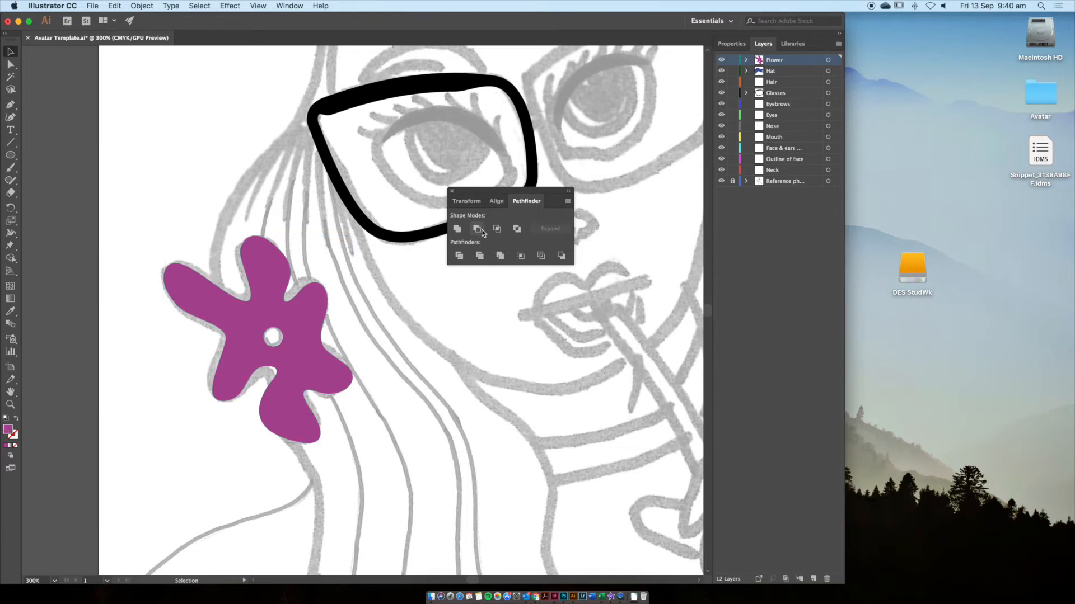
key(super+z)
click(457, 229)
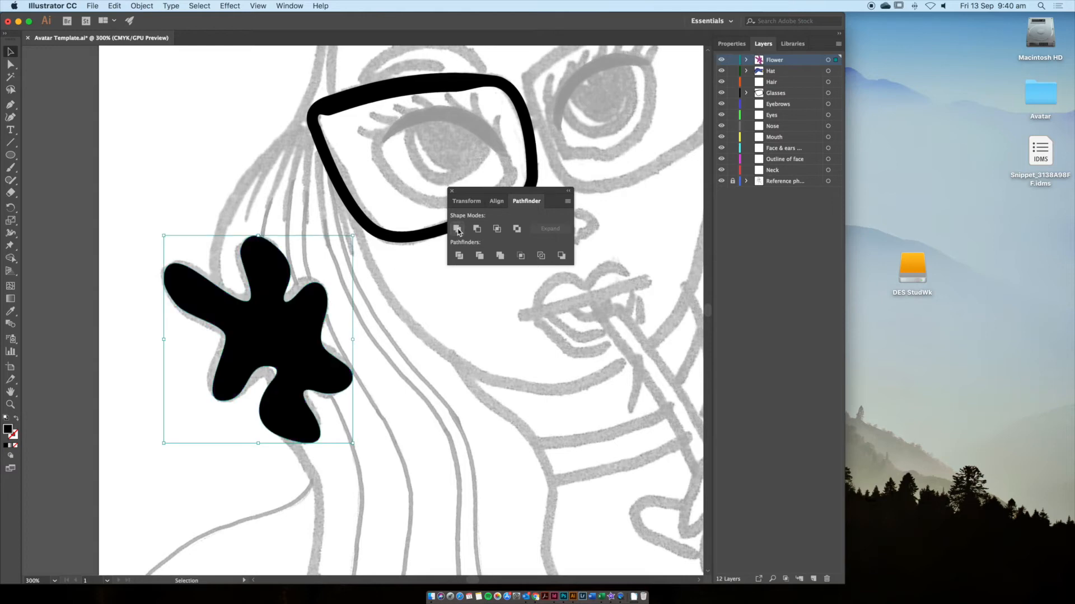
key(super+z)
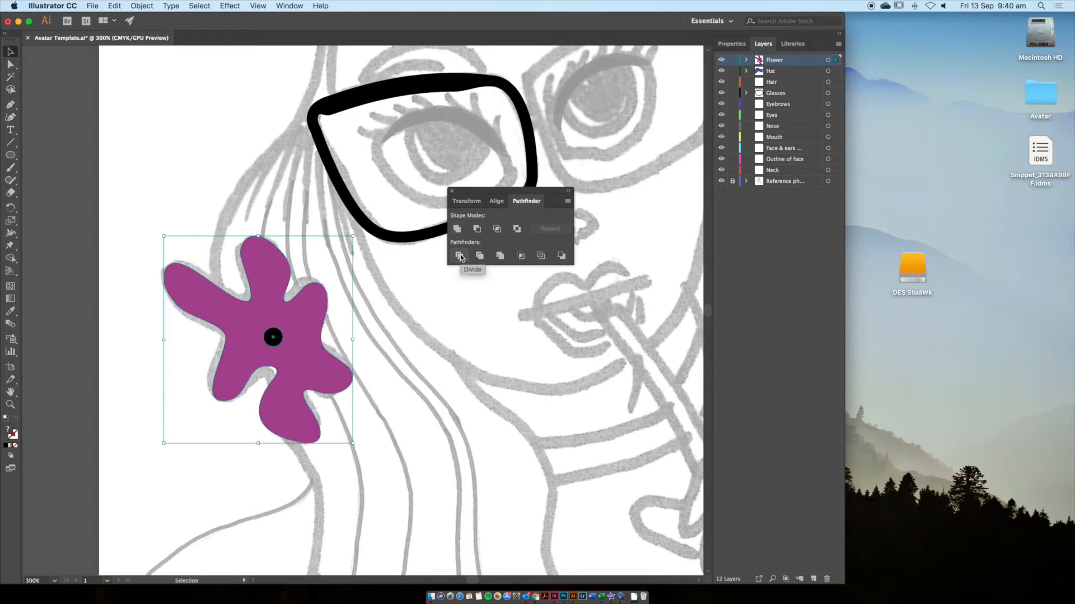
Divide the flower by its centre circle with Pathfinder and pull the black centre piece away using Direct Selection.
click(460, 256)
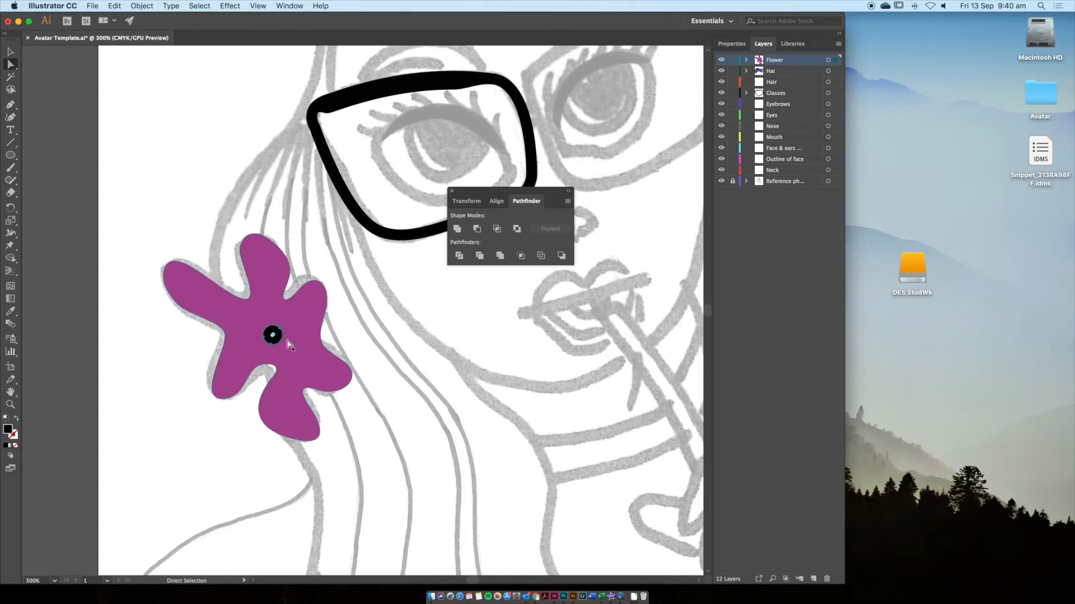
drag(281, 342, 376, 323)
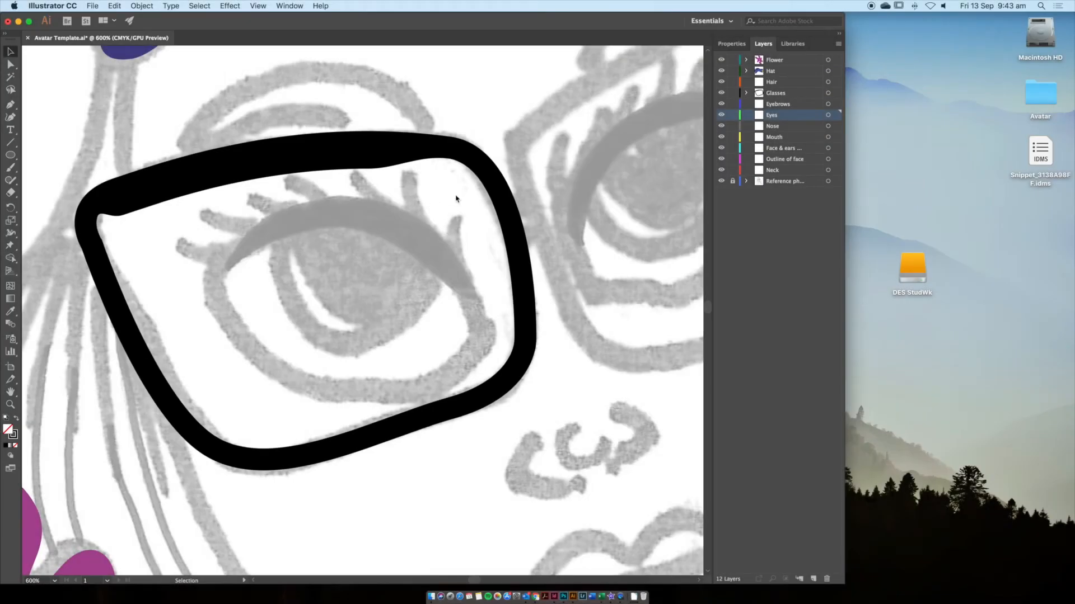
Draw a curved eyelash stroke with the Pen tool over the innermost lash of the sketched eye behind the glasses frame.
click(10, 104)
click(467, 288)
drag(489, 326, 489, 323)
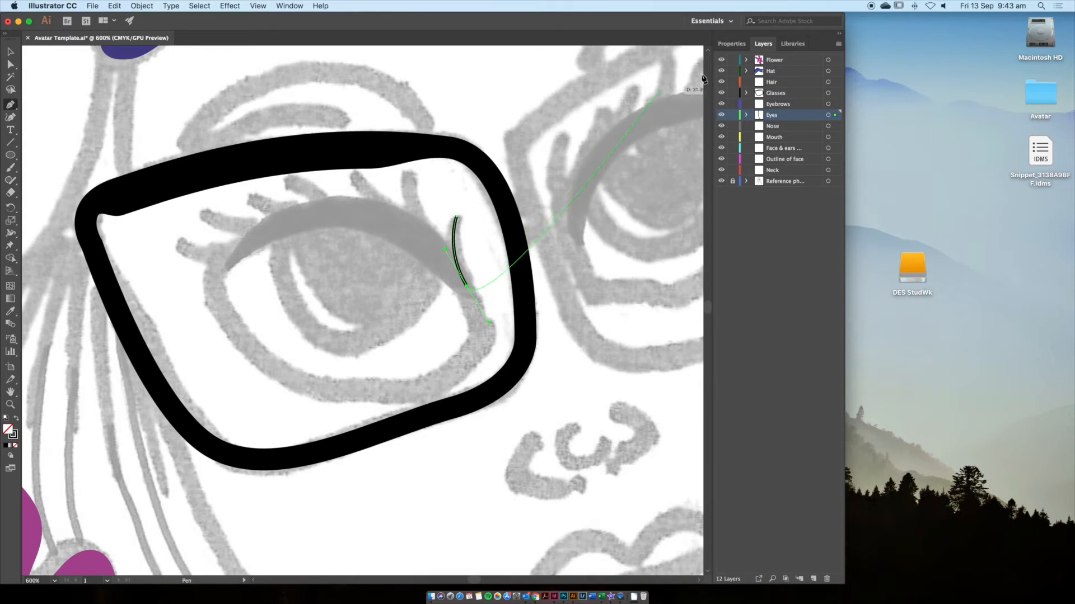
Give the eyelash stroke the triangular tapered width profile, flip it so the base is thick, and set its weight to 5 pt.
click(732, 45)
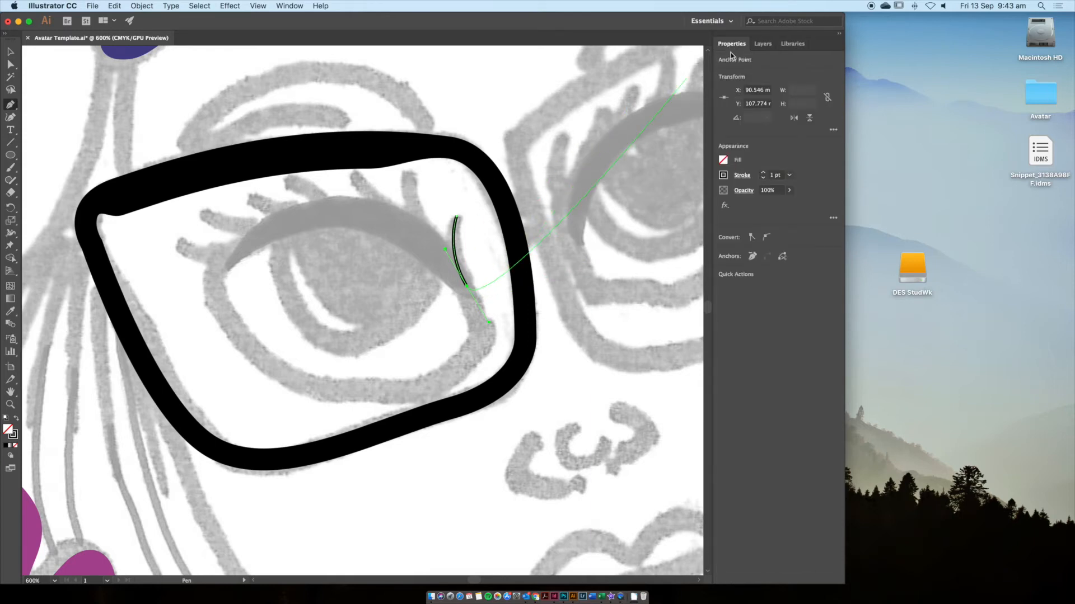
click(742, 176)
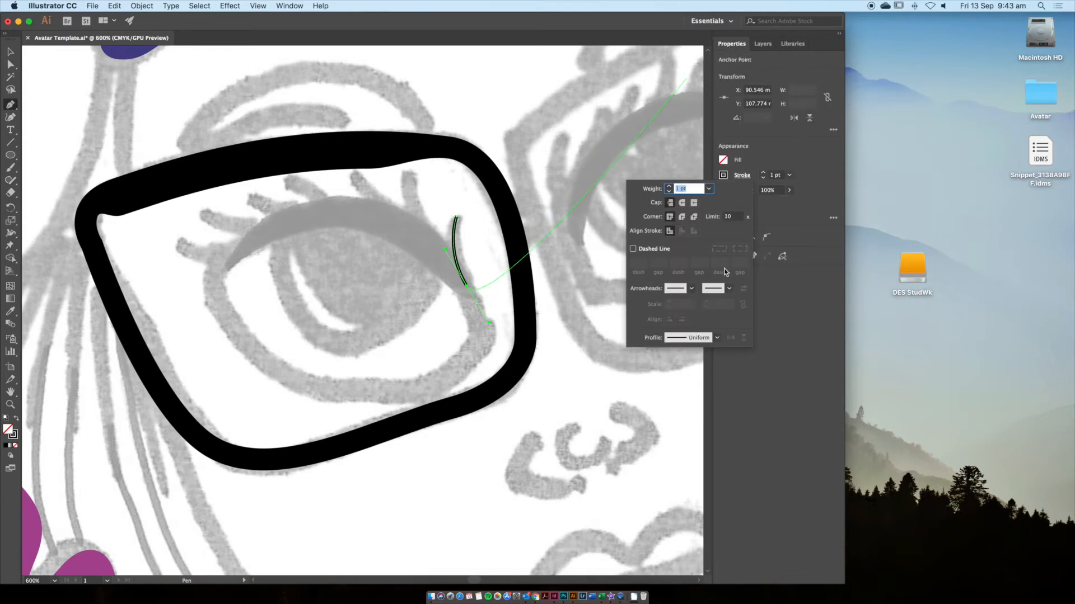
click(718, 338)
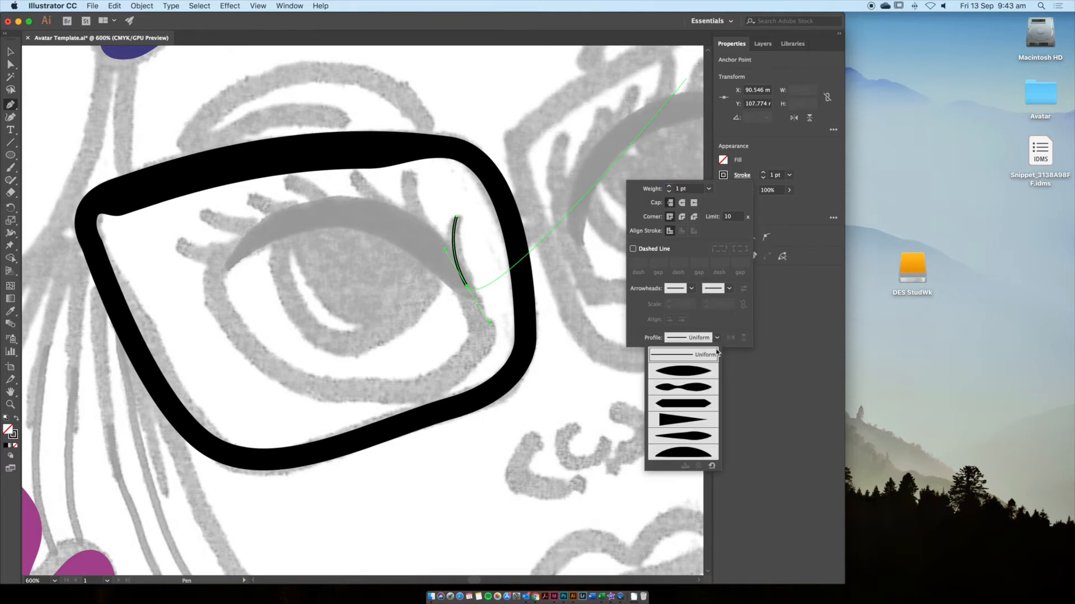
click(670, 422)
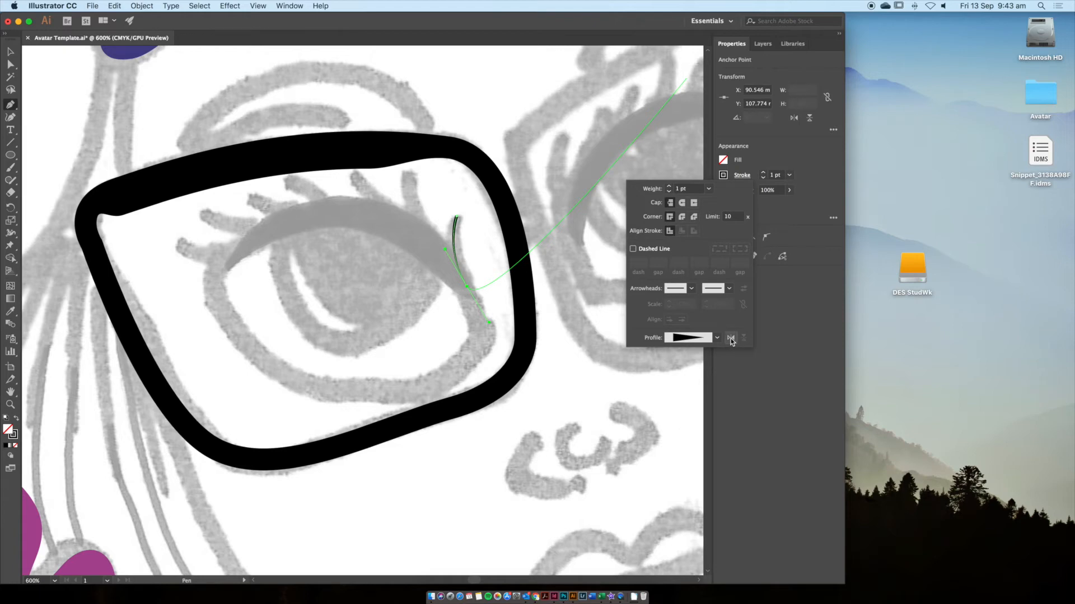
click(731, 338)
click(668, 187)
click(669, 187)
click(668, 187)
click(668, 187)
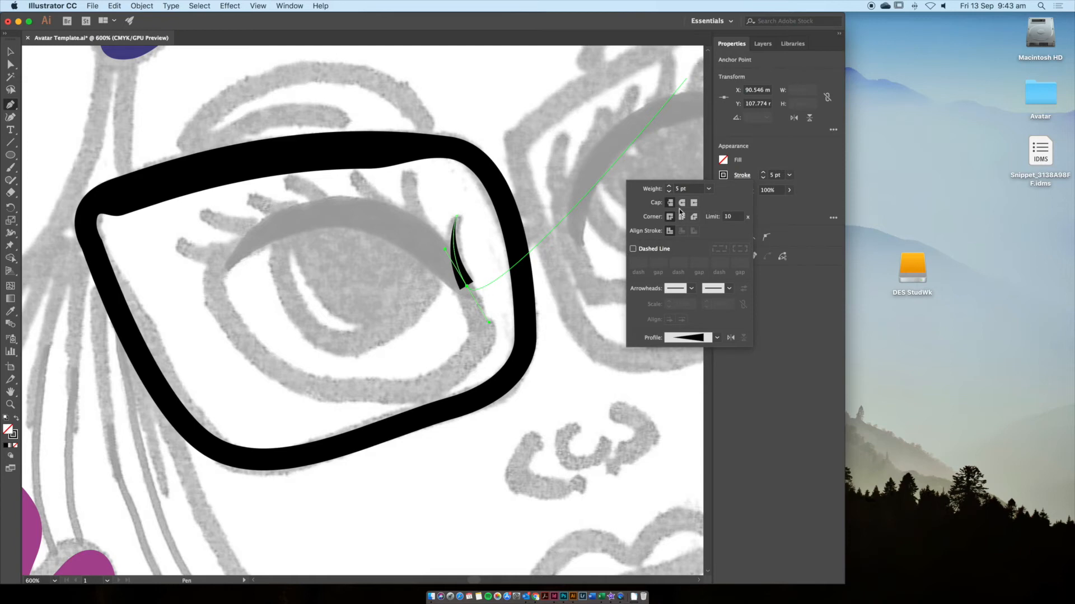
Reposition and rotate the tapered eyelash so it fits the inner corner of the sketched upper eyelid.
click(10, 52)
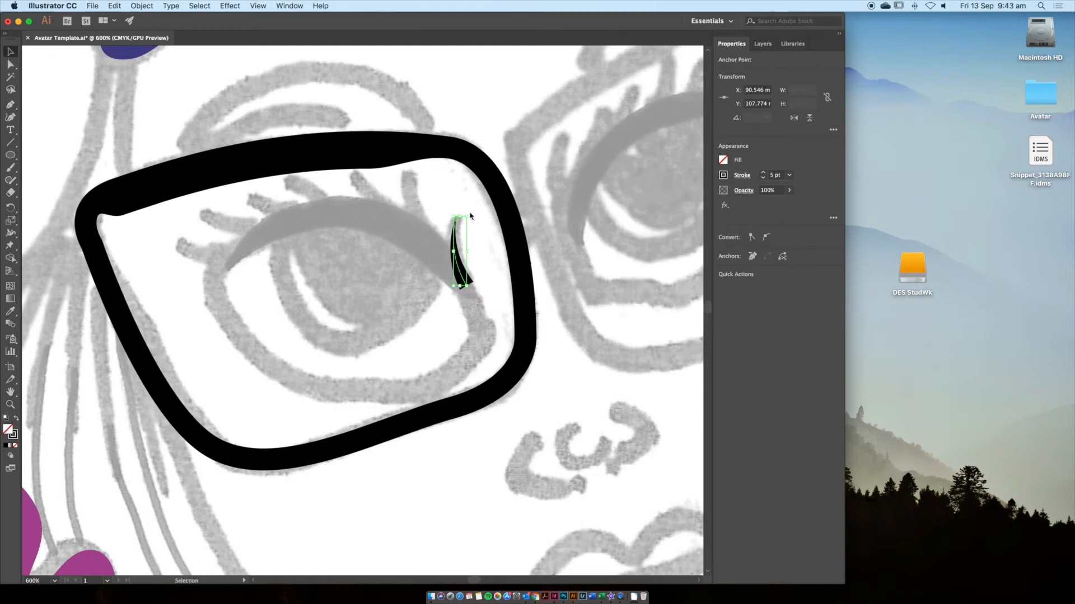
drag(472, 215, 461, 257)
drag(474, 201, 489, 220)
click(479, 258)
Place copies of the eyelash along the inner and middle part of the upper eyelid, rotating them to follow its curve.
click(458, 263)
drag(456, 261, 380, 211)
drag(380, 211, 355, 205)
drag(355, 205, 333, 205)
drag(334, 145, 321, 148)
drag(339, 201, 333, 201)
drag(333, 201, 290, 210)
drag(271, 153, 264, 156)
Continue the row of eyelash copies to the outer corner of the eye, rotating them outward, and deselect.
drag(293, 213, 272, 220)
drag(255, 159, 248, 164)
key(super+z)
drag(278, 217, 256, 228)
drag(229, 175, 214, 187)
drag(270, 223, 217, 267)
drag(259, 232, 259, 233)
click(307, 242)
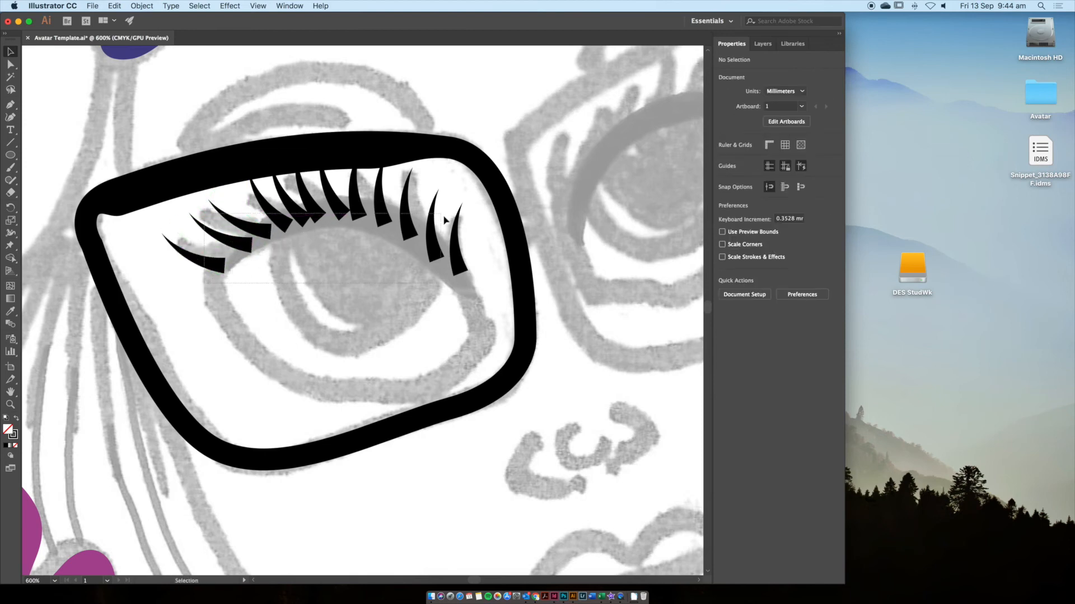
Select all the eyelashes and convert their strokes to filled shapes with Outline Stroke.
drag(480, 227, 479, 226)
shift+click(336, 208)
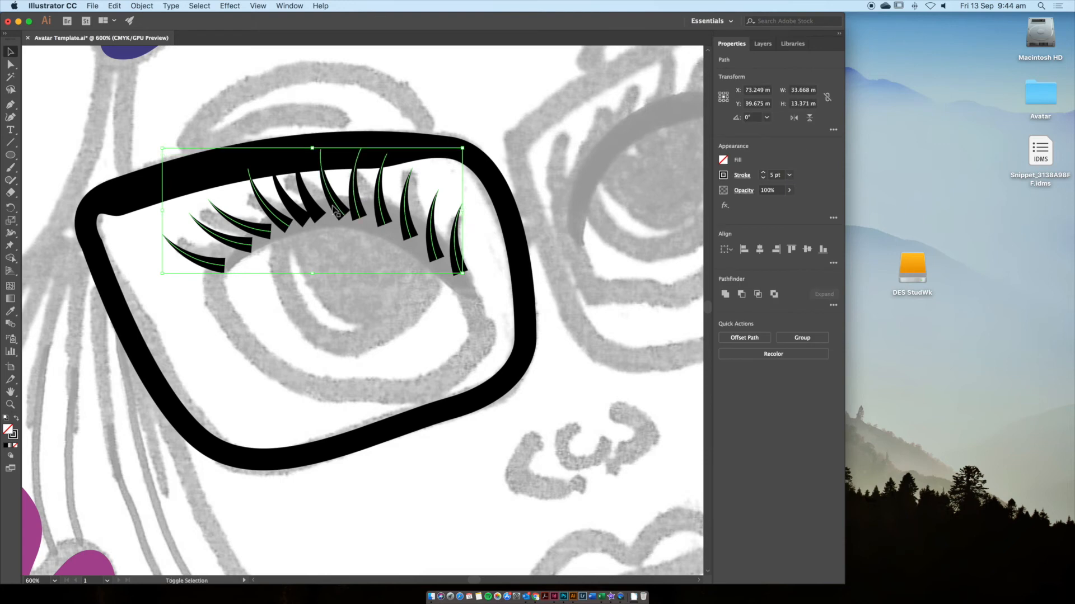
click(143, 6)
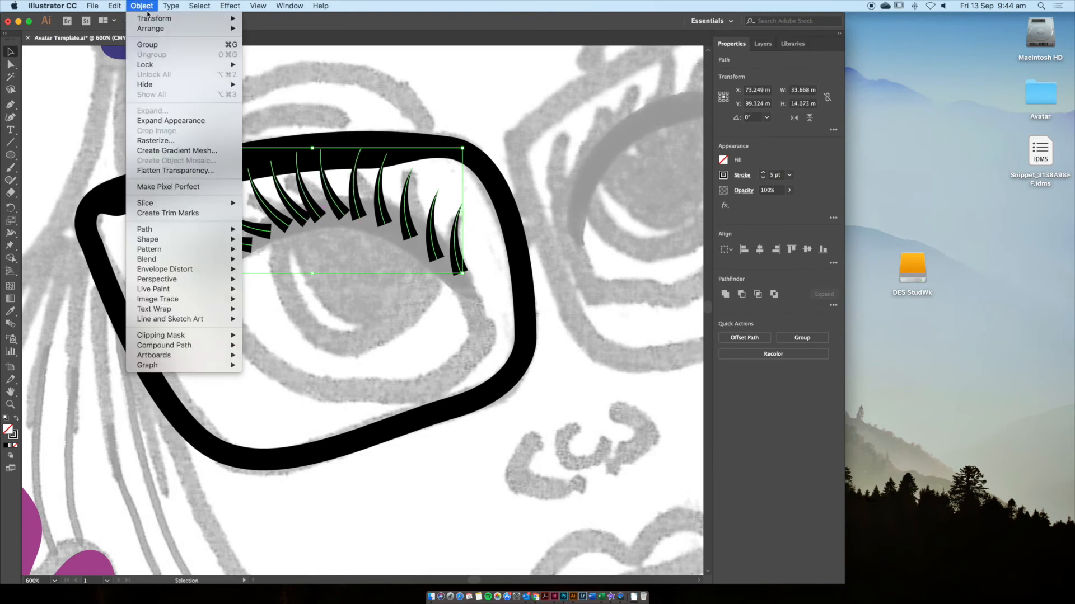
mouse_move(190, 227)
click(300, 257)
Trace the thick upper eyelid below the lashes as a closed shape with the Pen tool, swapping its fill and stroke while drawing.
key(p)
click(476, 301)
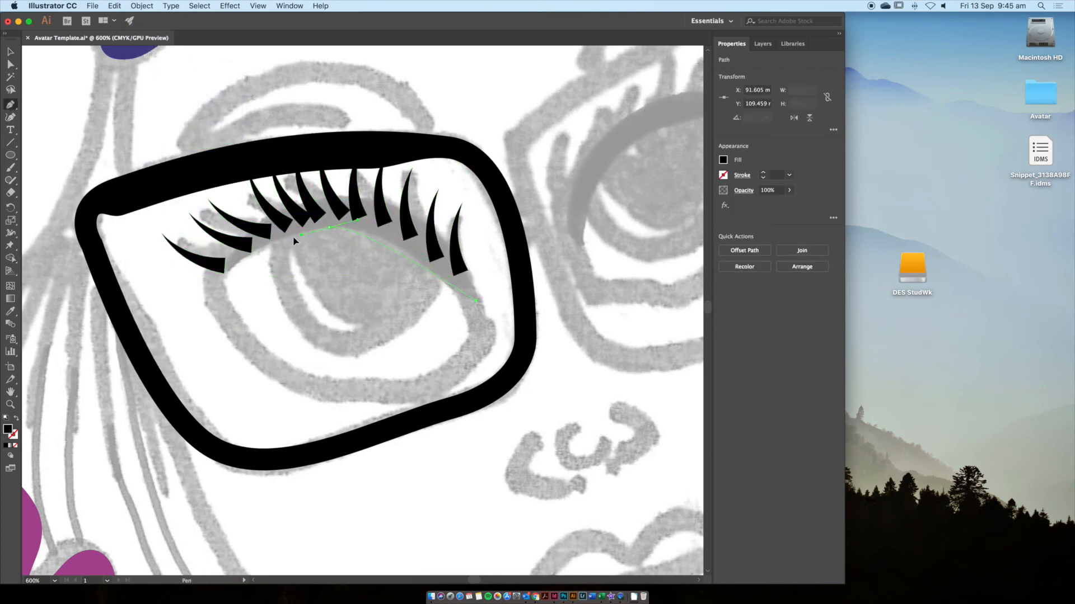
drag(254, 234, 252, 234)
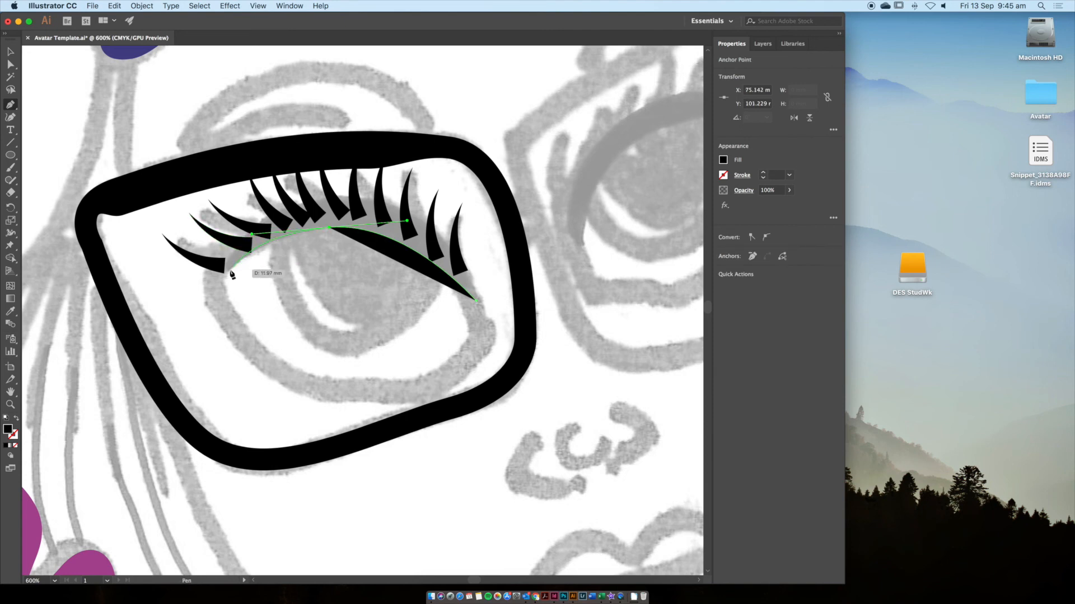
click(223, 274)
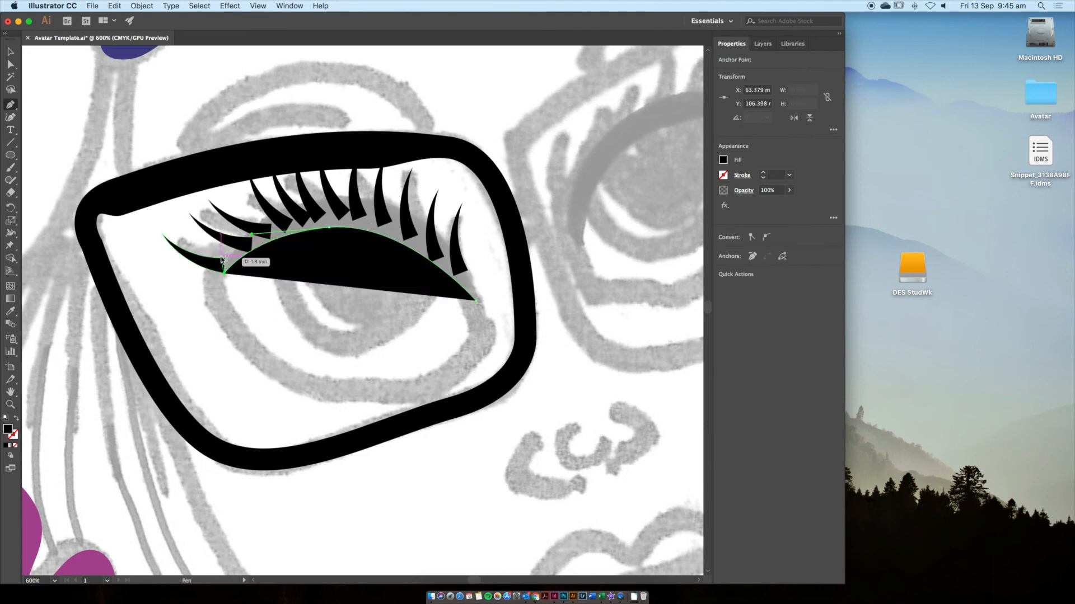
key(shift+x)
click(205, 274)
drag(339, 197, 424, 194)
drag(476, 300, 488, 332)
Check the eyelid's inner tip with Direct Selection and swap its stroke back to a solid black fill.
key(a)
click(486, 336)
key(v)
click(393, 241)
key(shift+x)
click(376, 297)
Adjust the base corner of the second outermost eyelash with Direct Selection so it stays within the black eyelid.
scroll(369, 297, up, 2)
key(a)
click(249, 295)
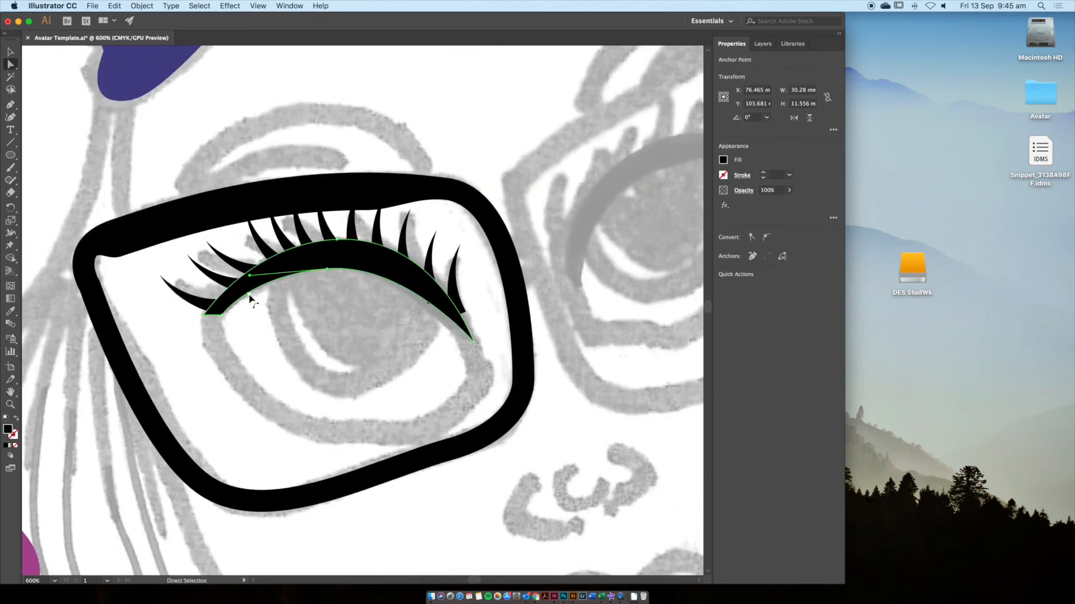
scroll(248, 294, up, 3)
click(247, 288)
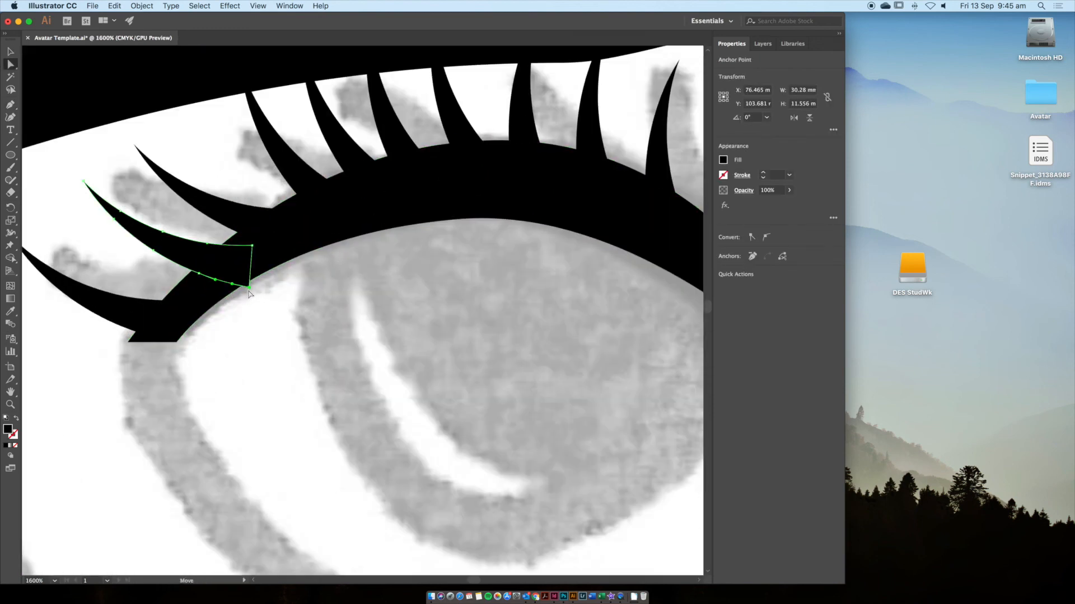
Move the protruding base corner points of the lashes near the inner end into the eyelid shape.
scroll(248, 288, right, 5)
click(451, 335)
drag(451, 334, 451, 325)
click(437, 329)
drag(551, 356, 540, 370)
click(575, 369)
Reshape the base of the innermost eyelash by moving its anchor points so it blends into the eyelid's pointed inner tip.
key(super+minus)
key(super+minus)
key(super+minus)
key(super+minus)
drag(501, 316, 473, 346)
click(380, 342)
key(super+equal)
key(super+equal)
key(super+equal)
key(super+equal)
drag(382, 393, 394, 416)
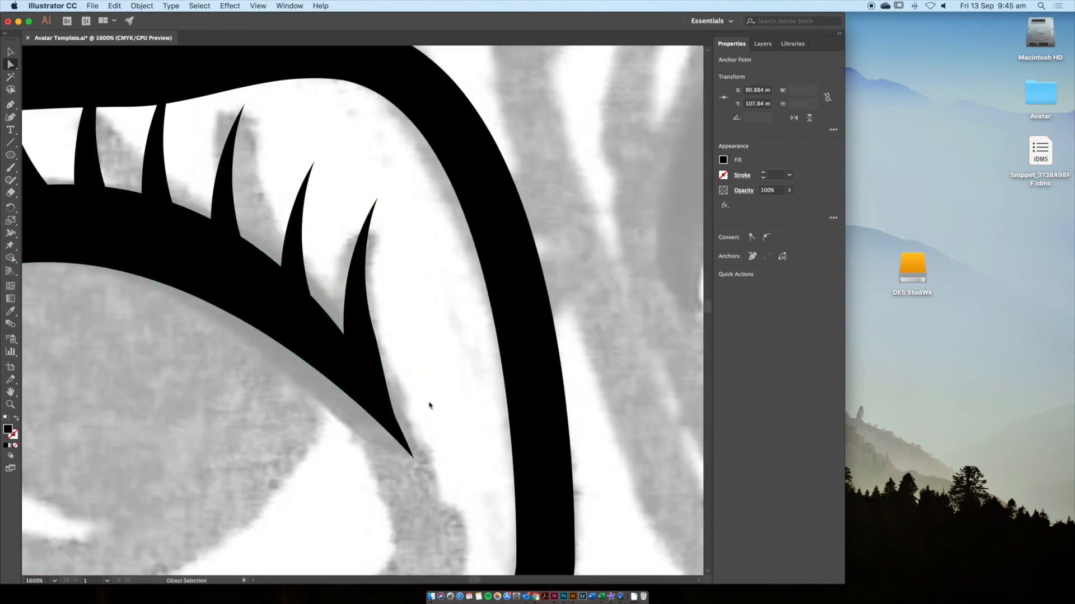